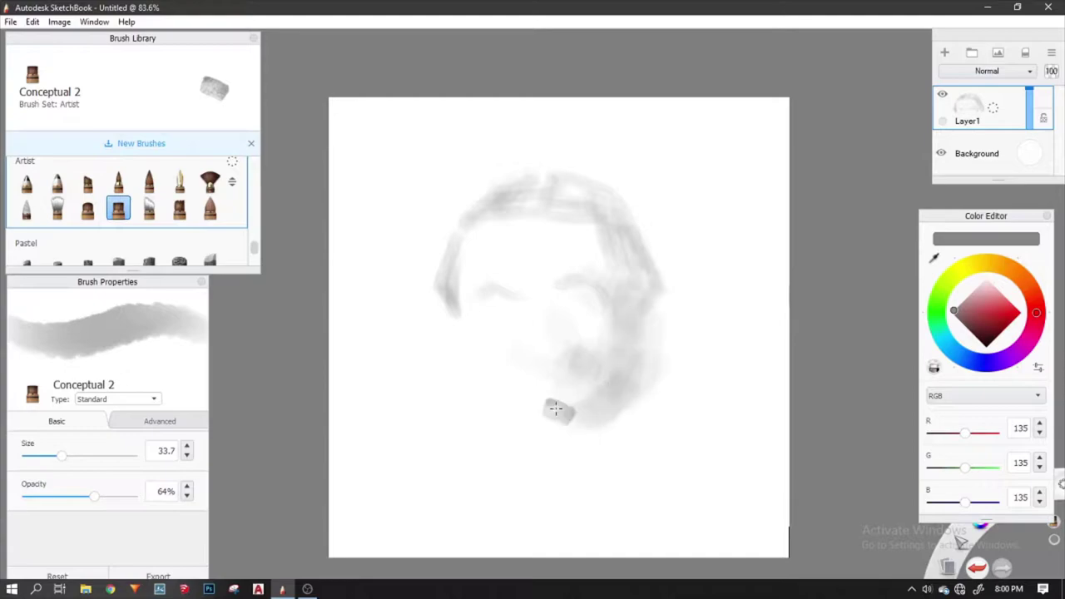
Block in the collar edges and both shoulders below the head with broad, soft grey strokes.
{"action": "mouse_move", "coordinate": [653, 348]}
{"action": "left_mouse_down"}
{"action": "mouse_move", "coordinate": [711, 380]}
{"action": "mouse_move", "coordinate": [632, 499]}
{"action": "left_mouse_up"}
{"action": "left_click_drag", "start_coordinate": [500, 412], "coordinate": [552, 518]}
{"action": "mouse_move", "coordinate": [716, 383]}
{"action": "left_mouse_down"}
{"action": "mouse_move", "coordinate": [675, 411]}
{"action": "mouse_move", "coordinate": [754, 381]}
{"action": "left_mouse_up"}
Set the brush size to 13.0 and paint soft grey shadows around both eyes of the portrait.
{"action": "left_click", "coordinate": [40, 455]}
{"action": "mouse_move", "coordinate": [577, 305]}
{"action": "left_mouse_down"}
{"action": "mouse_move", "coordinate": [553, 284]}
{"action": "mouse_move", "coordinate": [556, 313]}
{"action": "left_mouse_up"}
{"action": "left_click_drag", "start_coordinate": [481, 289], "coordinate": [521, 319]}
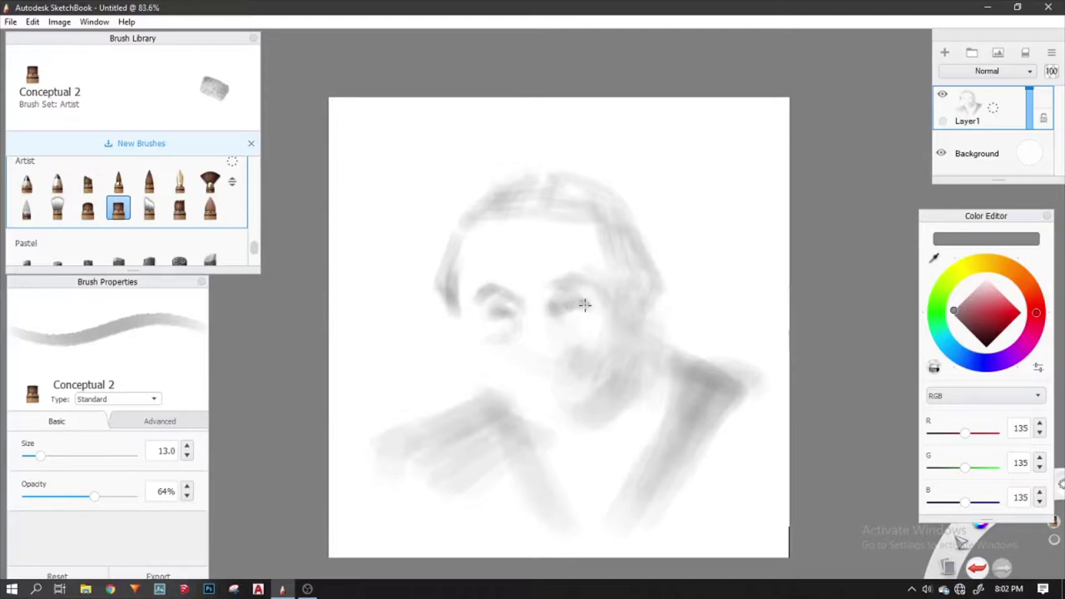
{"action": "left_click_drag", "start_coordinate": [597, 312], "coordinate": [567, 327]}
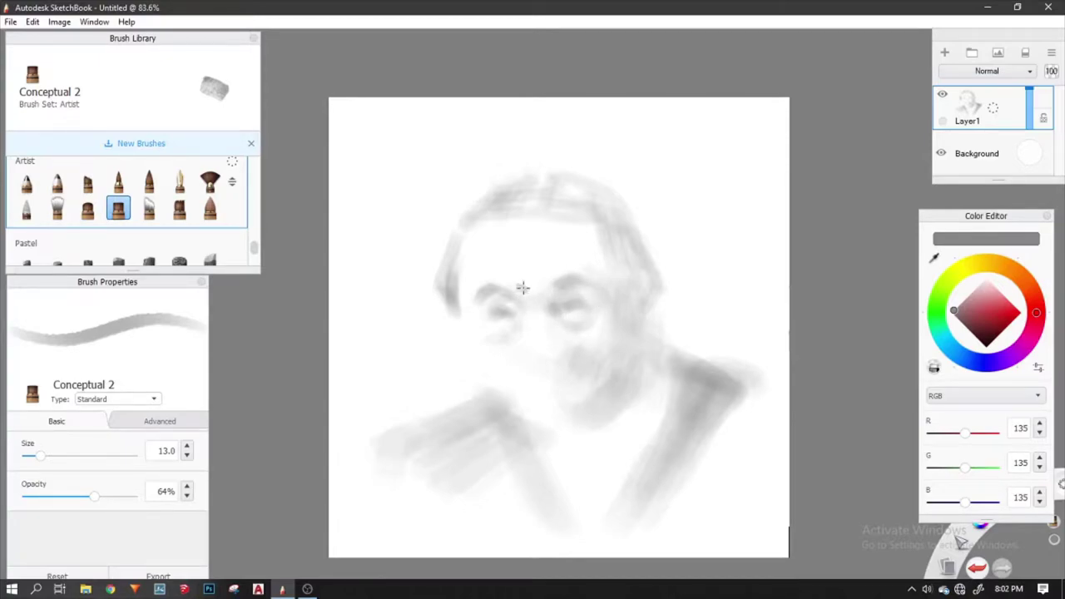
Tone the forehead lightly at brush size 29.8 and 33% opacity, and darken the right eyebrow and temple hair.
{"action": "key", "text": "o"}
{"action": "key", "text": "b"}
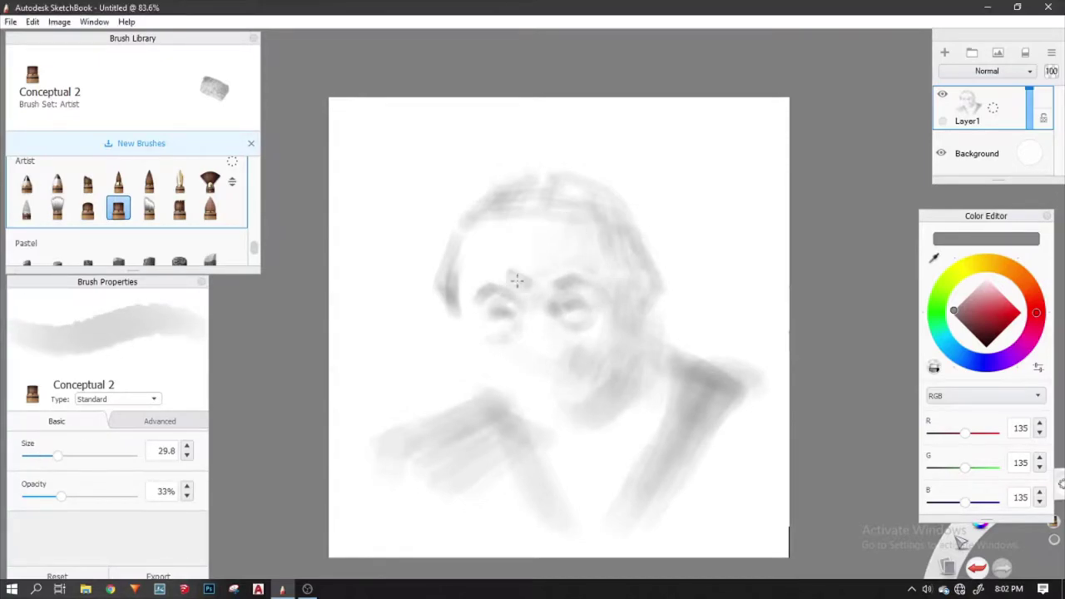
{"action": "key", "text": "b"}
{"action": "key", "text": "o"}
{"action": "mouse_move", "coordinate": [583, 284]}
{"action": "left_mouse_down"}
{"action": "mouse_move", "coordinate": [639, 260]}
{"action": "mouse_move", "coordinate": [599, 274]}
{"action": "mouse_move", "coordinate": [609, 255]}
{"action": "mouse_move", "coordinate": [600, 271]}
{"action": "mouse_move", "coordinate": [609, 264]}
{"action": "mouse_move", "coordinate": [629, 283]}
{"action": "mouse_move", "coordinate": [639, 271]}
{"action": "mouse_move", "coordinate": [610, 251]}
{"action": "mouse_move", "coordinate": [620, 237]}
{"action": "mouse_move", "coordinate": [634, 250]}
{"action": "mouse_move", "coordinate": [618, 272]}
{"action": "mouse_move", "coordinate": [613, 246]}
{"action": "left_mouse_up"}
Shade the nose and mouth in grey with brush size 11.1 and 81% opacity.
{"action": "key", "text": "o"}
{"action": "key", "text": "b"}
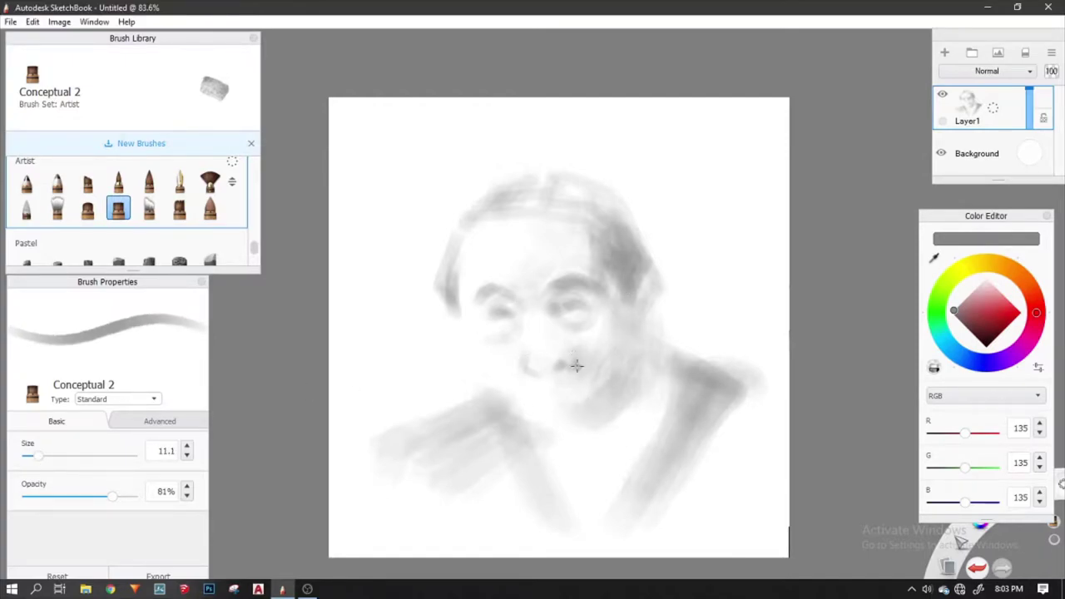
{"action": "key", "text": "o"}
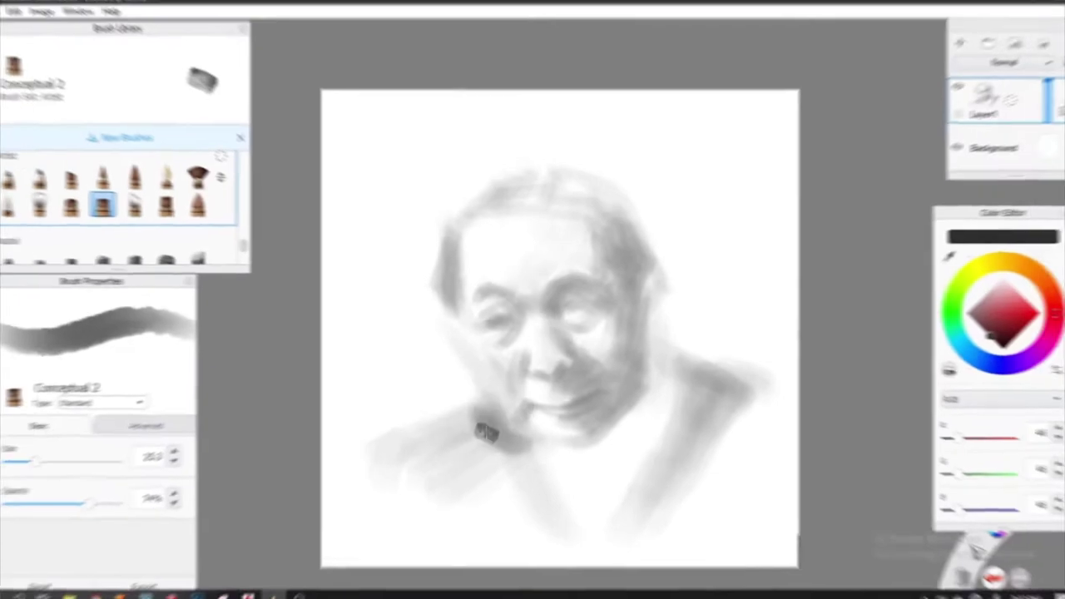
Paint the left shoulder of the garment dark grey, raising the opacity to 100%, and clean the adjoining face edge using sampled greys and white.
{"action": "mouse_move", "coordinate": [499, 429]}
{"action": "left_mouse_down"}
{"action": "mouse_move", "coordinate": [523, 442]}
{"action": "mouse_move", "coordinate": [484, 415]}
{"action": "mouse_move", "coordinate": [480, 431]}
{"action": "mouse_move", "coordinate": [499, 431]}
{"action": "mouse_move", "coordinate": [477, 411]}
{"action": "mouse_move", "coordinate": [507, 441]}
{"action": "mouse_move", "coordinate": [478, 432]}
{"action": "mouse_move", "coordinate": [432, 487]}
{"action": "left_mouse_up"}
{"action": "key", "text": "o"}
{"action": "left_click", "coordinate": [533, 450], "text": "alt"}
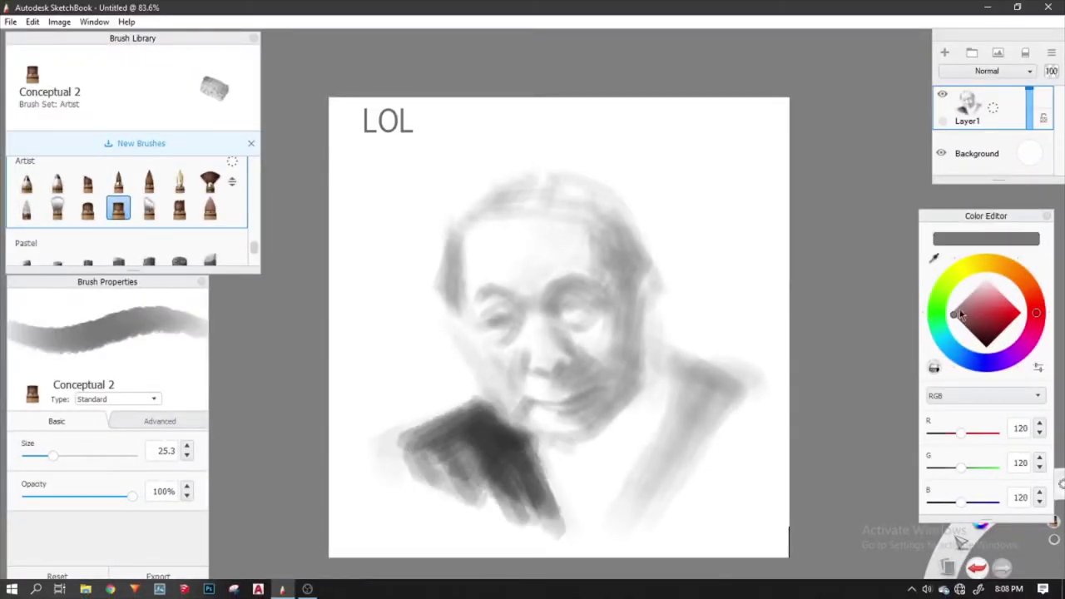
{"action": "left_click", "coordinate": [524, 408], "text": "alt"}
{"action": "left_click", "coordinate": [444, 365], "text": "alt"}
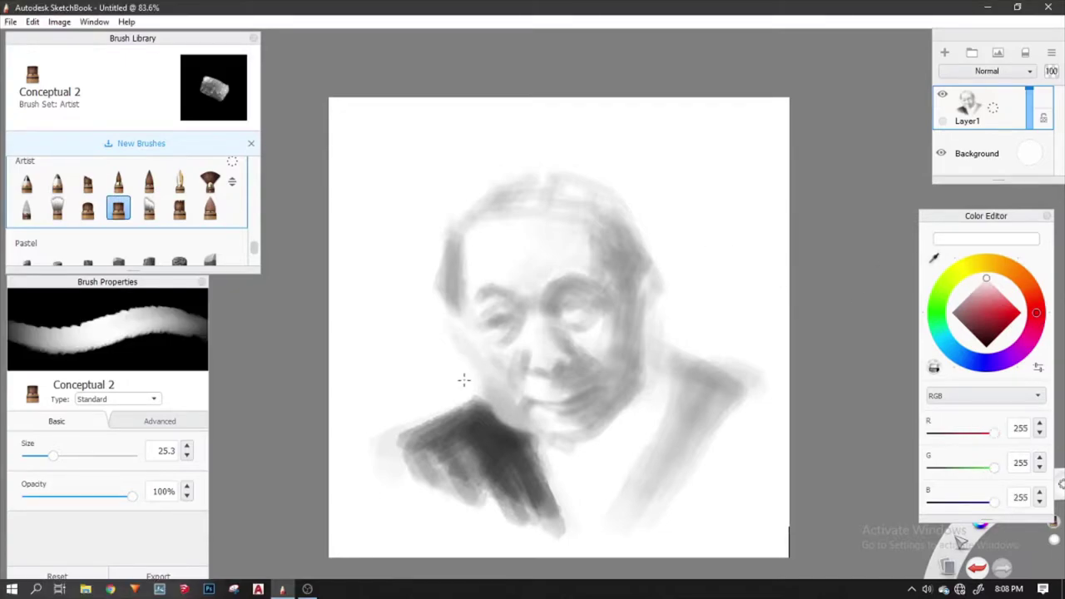
Sample grey from the chin and darken the chin and right jawline with brush size 13.0, lowering the opacity to 73%.
{"action": "left_click", "coordinate": [554, 435], "text": "alt"}
{"action": "key", "text": "bracketleft"}
{"action": "key", "text": "bracketleft"}
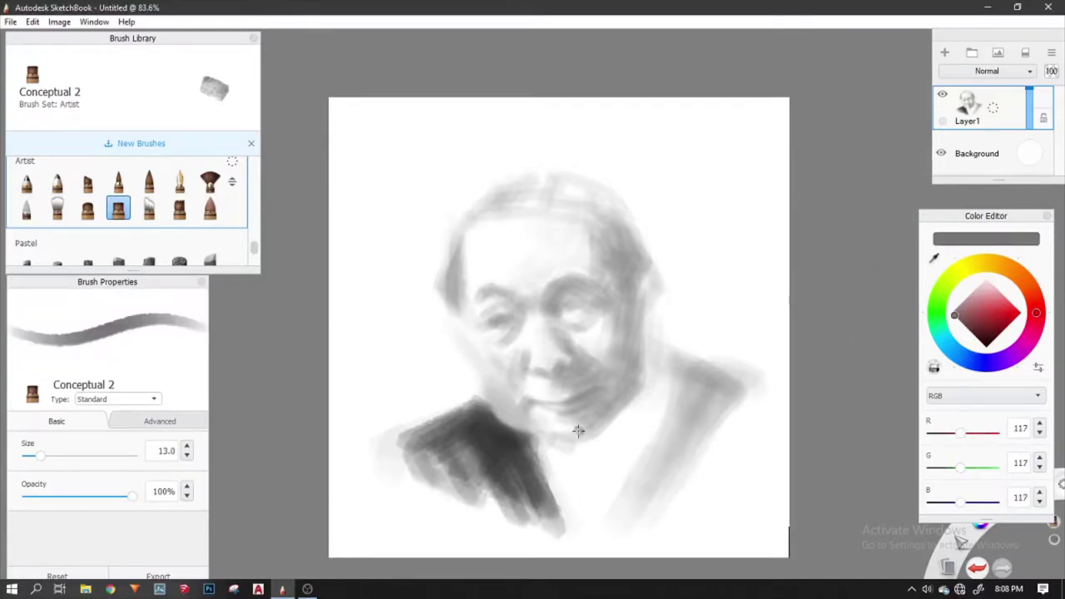
{"action": "mouse_move", "coordinate": [602, 400]}
{"action": "left_mouse_down"}
{"action": "mouse_move", "coordinate": [616, 413]}
{"action": "mouse_move", "coordinate": [641, 387]}
{"action": "mouse_move", "coordinate": [583, 450]}
{"action": "mouse_move", "coordinate": [601, 429]}
{"action": "left_mouse_up"}
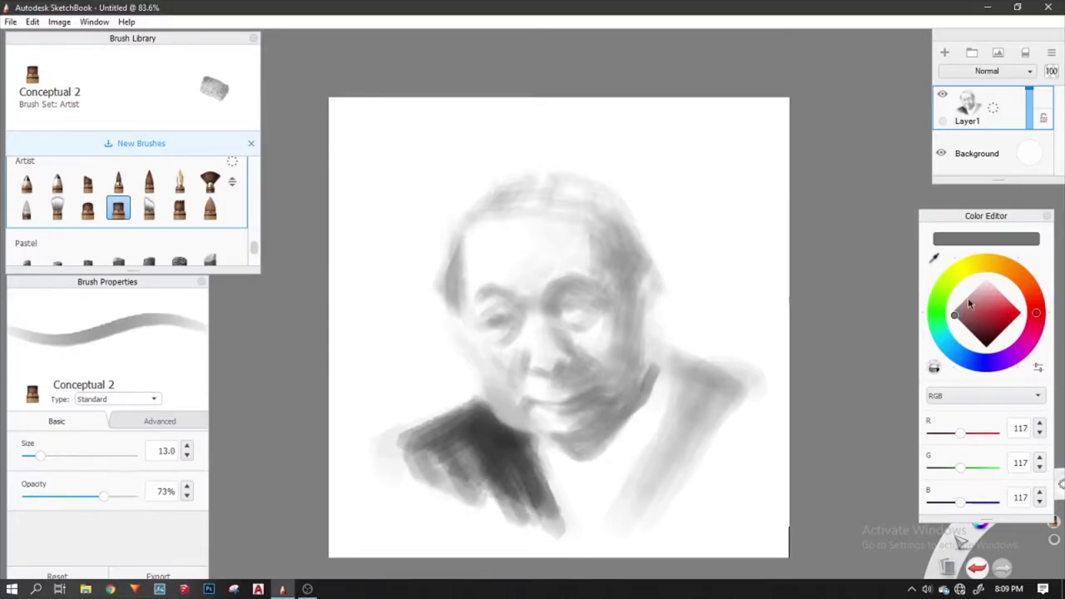
{"action": "left_click", "coordinate": [600, 431], "text": "alt"}
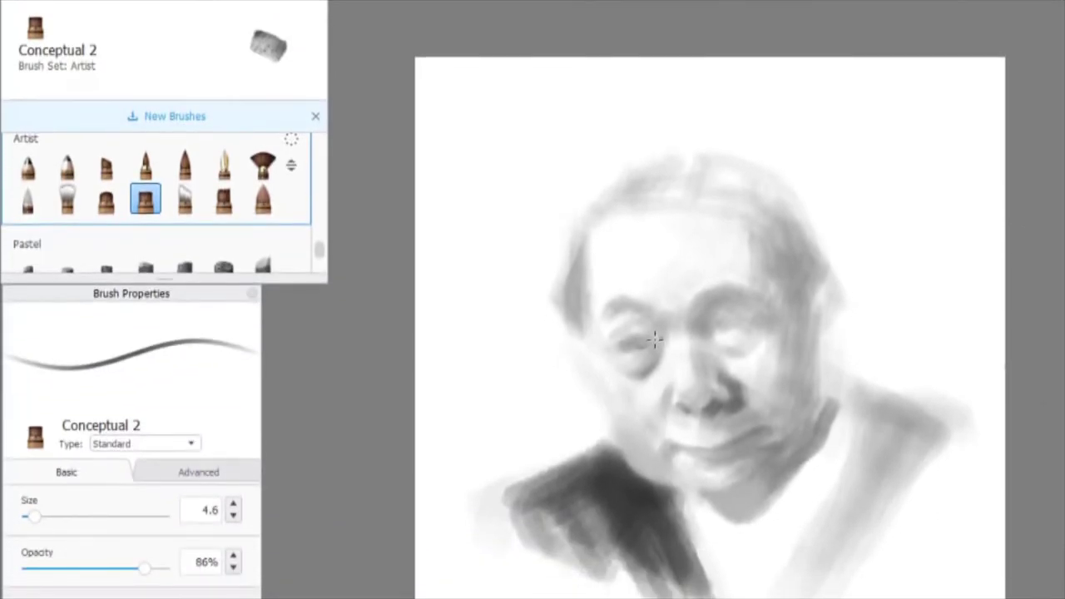
Define the left eye's upper lid and dark pupil with fine strokes at 86% opacity and brush sizes 4.6 to 7.2.
{"action": "left_click_drag", "start_coordinate": [631, 341], "coordinate": [647, 338]}
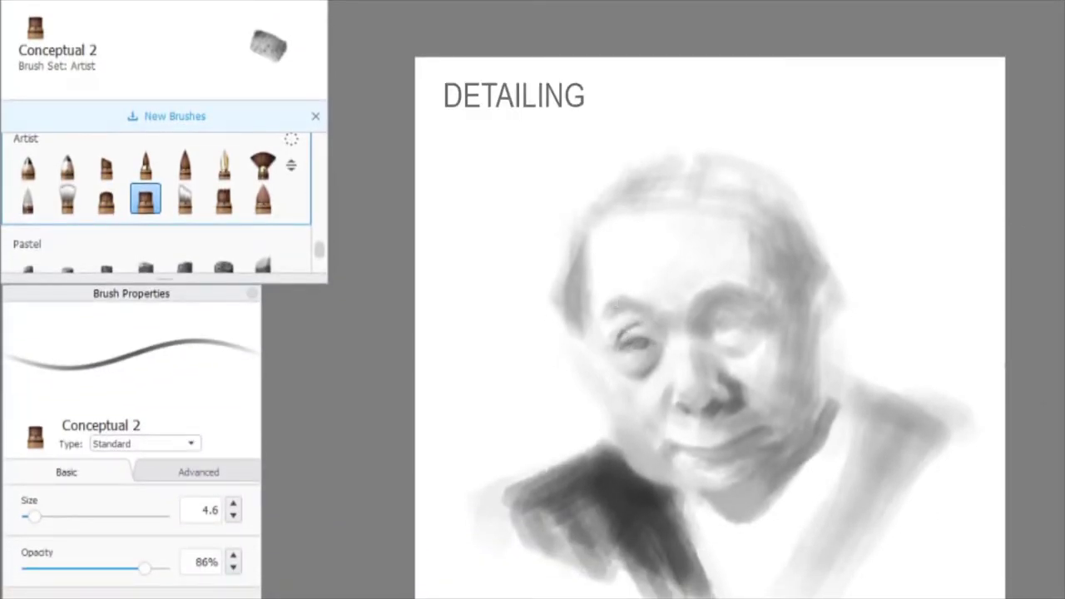
{"action": "key", "text": "]"}
{"action": "scroll", "coordinate": [756, 400], "scroll_direction": "up", "scroll_amount": 2}
{"action": "key", "text": "["}
{"action": "key", "text": "["}
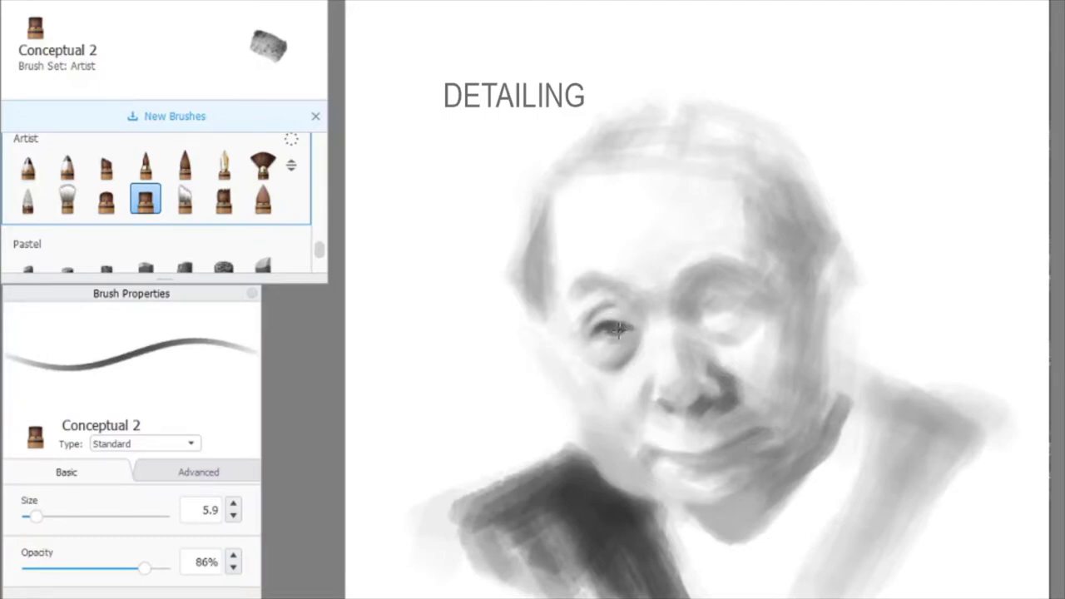
{"action": "key", "text": "]"}
{"action": "key", "text": "["}
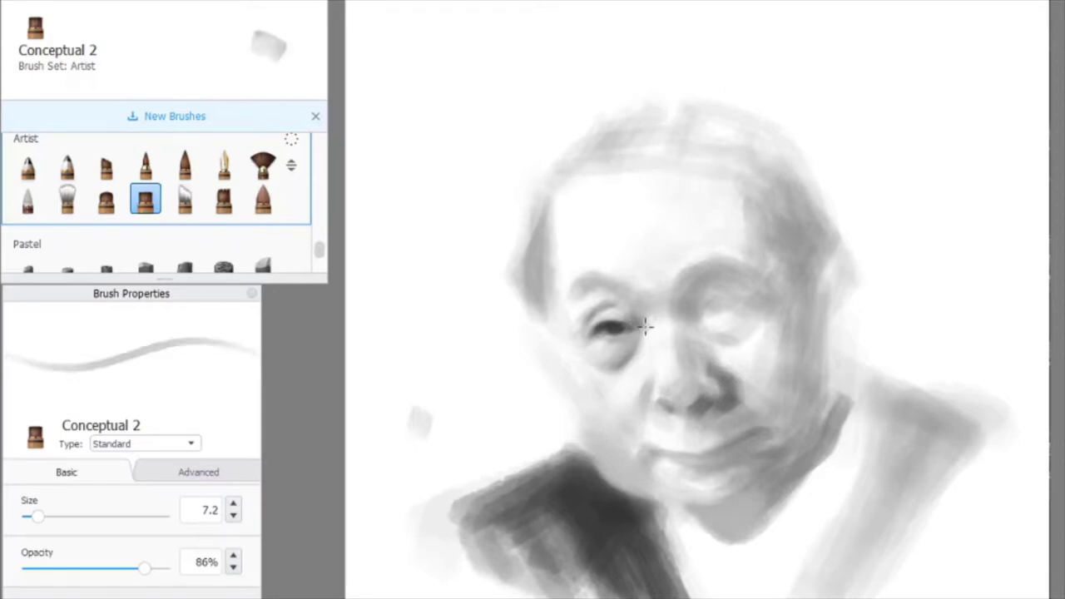
Shape the left eyebrow and refine the eye beneath it, darkening the brow with brush size 9.2 and 93% opacity.
{"action": "mouse_move", "coordinate": [637, 313]}
{"action": "left_mouse_down"}
{"action": "mouse_move", "coordinate": [605, 308]}
{"action": "mouse_move", "coordinate": [631, 296]}
{"action": "mouse_move", "coordinate": [579, 286]}
{"action": "mouse_move", "coordinate": [592, 262]}
{"action": "left_mouse_up"}
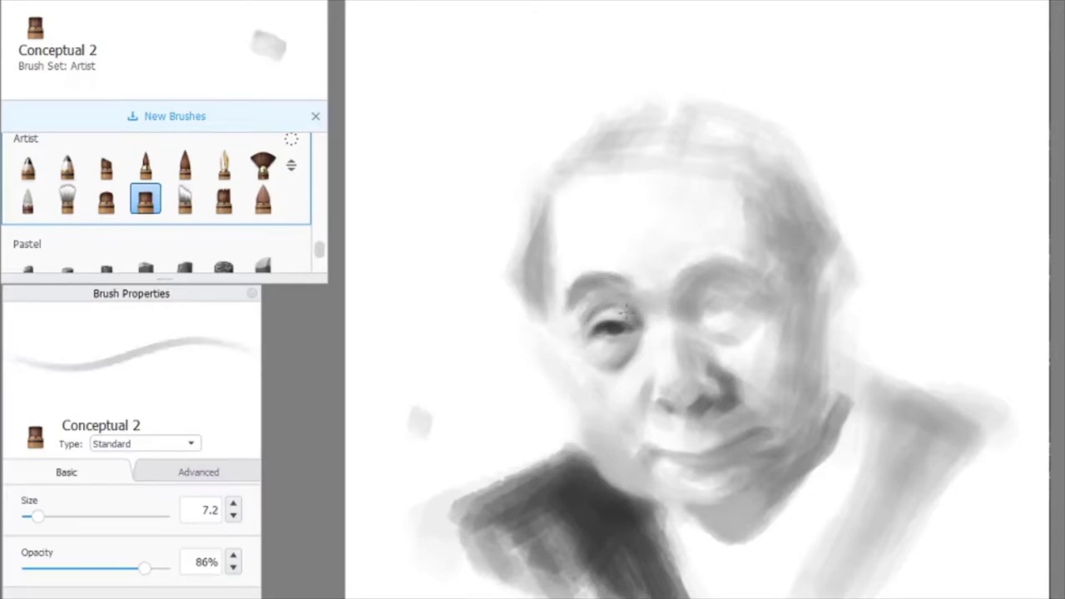
{"action": "double_click", "coordinate": [209, 510]}
{"action": "type", "text": "0.7"}
{"action": "key", "text": "Return"}
{"action": "key", "text": "bracketright"}
{"action": "key", "text": "bracketright"}
{"action": "key", "text": "bracketright"}
{"action": "key", "text": "bracketright"}
{"action": "key", "text": "bracketright"}
{"action": "key", "text": "o"}
{"action": "key", "text": "bracketright"}
{"action": "key", "text": "bracketright"}
{"action": "key", "text": "bracketright"}
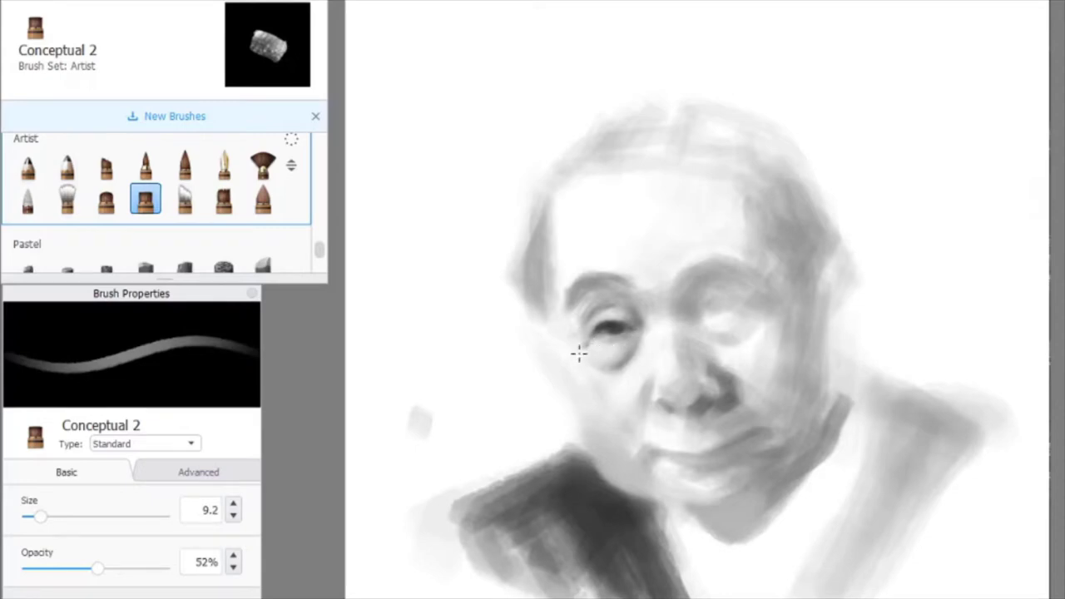
{"action": "key", "text": "o"}
{"action": "mouse_move", "coordinate": [624, 275]}
{"action": "left_mouse_down"}
{"action": "mouse_move", "coordinate": [573, 269]}
{"action": "mouse_move", "coordinate": [577, 297]}
{"action": "left_mouse_up"}
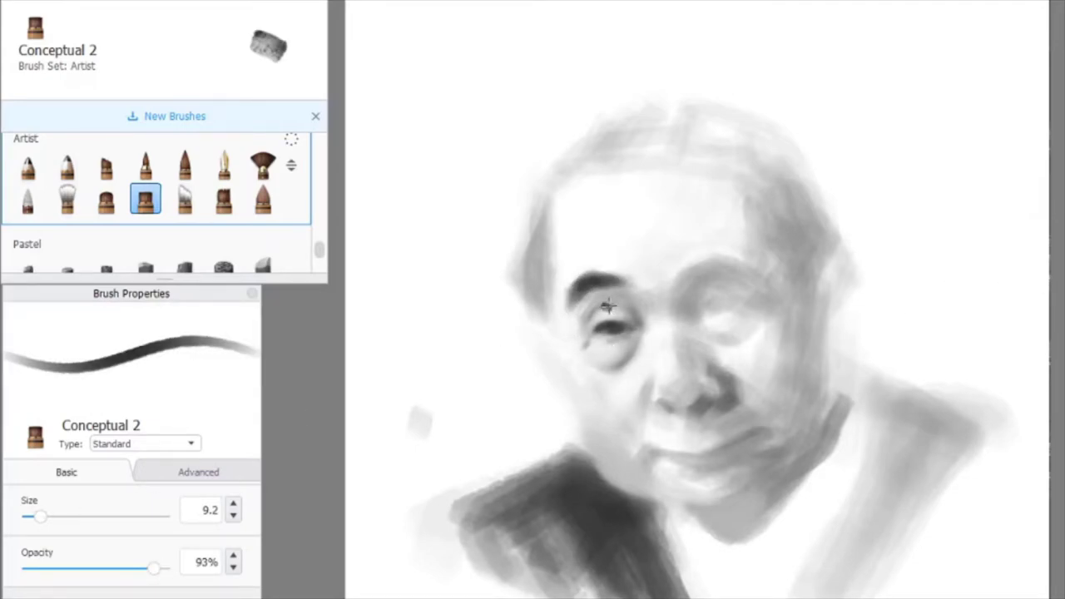
Darken the left temple hair and contour the left cheek down to the jaw with 56% brush opacity.
{"action": "key", "text": "i"}
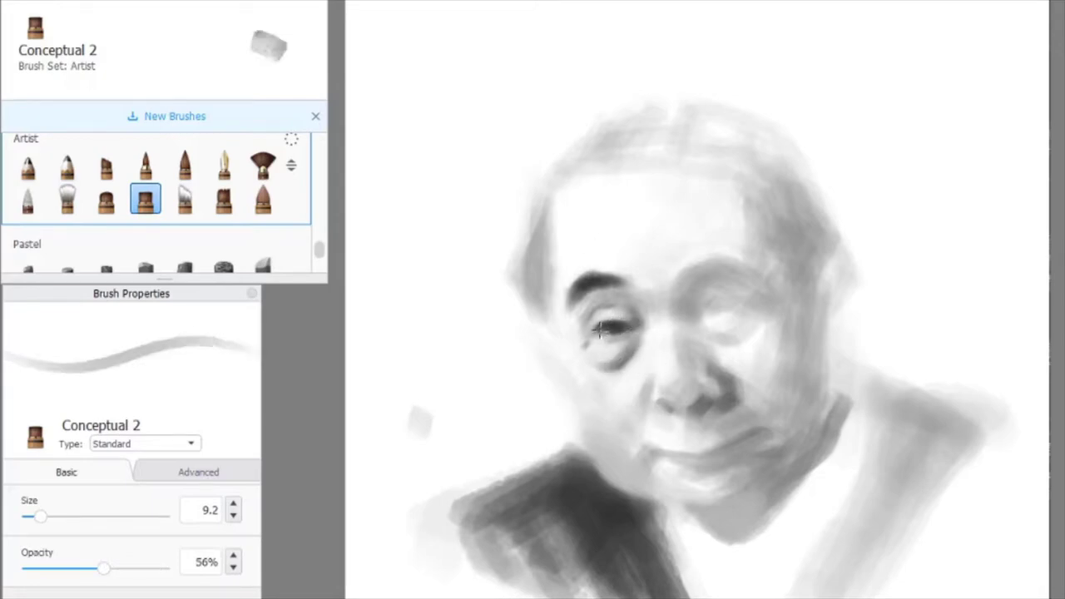
{"action": "mouse_move", "coordinate": [550, 287]}
{"action": "left_mouse_down"}
{"action": "mouse_move", "coordinate": [537, 233]}
{"action": "mouse_move", "coordinate": [524, 310]}
{"action": "mouse_move", "coordinate": [553, 375]}
{"action": "left_mouse_up"}
{"action": "mouse_move", "coordinate": [529, 317]}
{"action": "left_mouse_down"}
{"action": "mouse_move", "coordinate": [552, 386]}
{"action": "mouse_move", "coordinate": [542, 353]}
{"action": "mouse_move", "coordinate": [553, 374]}
{"action": "left_mouse_up"}
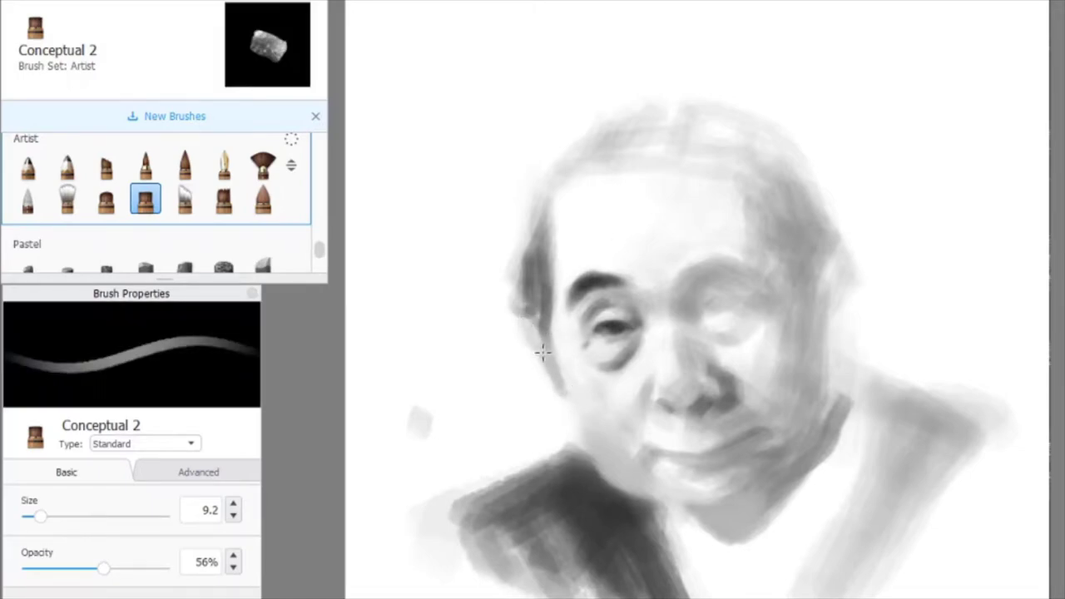
{"action": "left_click_drag", "start_coordinate": [573, 430], "coordinate": [646, 498]}
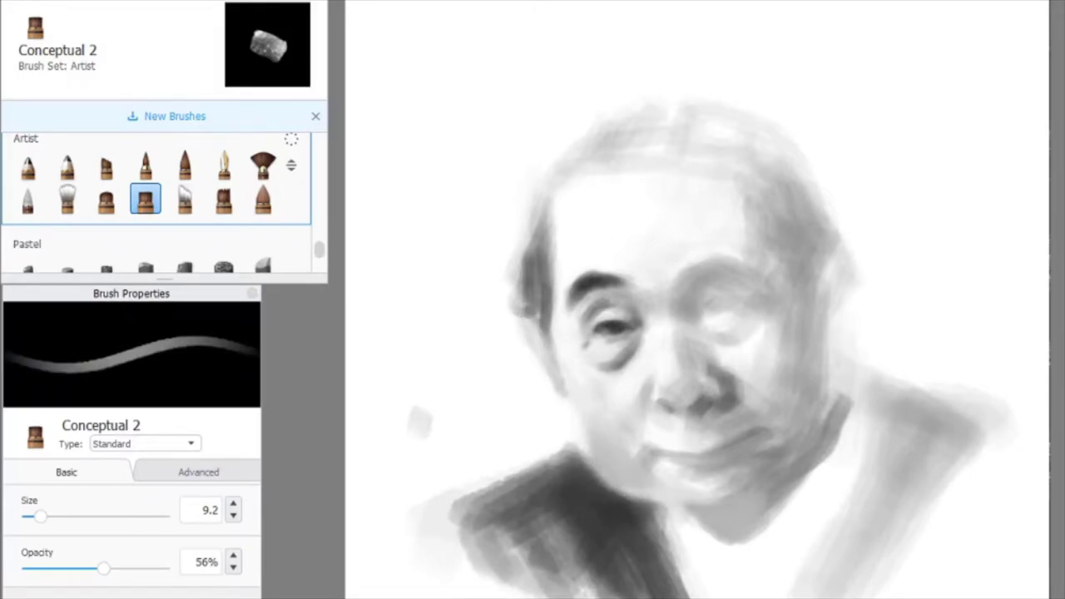
Paint the right eyebrow and eye at brush size 8.5, and refine the eyelids and under-eye crease at size 5.9.
{"action": "left_click_drag", "start_coordinate": [42, 517], "coordinate": [40, 521]}
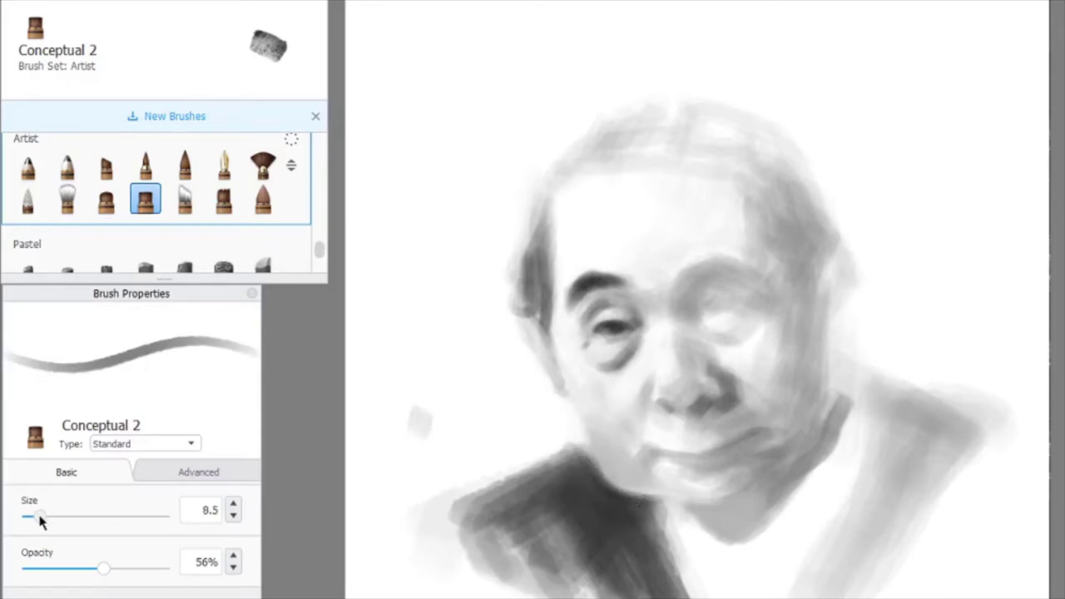
{"action": "mouse_move", "coordinate": [683, 313]}
{"action": "left_mouse_down"}
{"action": "mouse_move", "coordinate": [682, 296]}
{"action": "mouse_move", "coordinate": [725, 302]}
{"action": "mouse_move", "coordinate": [755, 276]}
{"action": "mouse_move", "coordinate": [688, 275]}
{"action": "mouse_move", "coordinate": [680, 262]}
{"action": "mouse_move", "coordinate": [739, 261]}
{"action": "mouse_move", "coordinate": [741, 273]}
{"action": "left_mouse_up"}
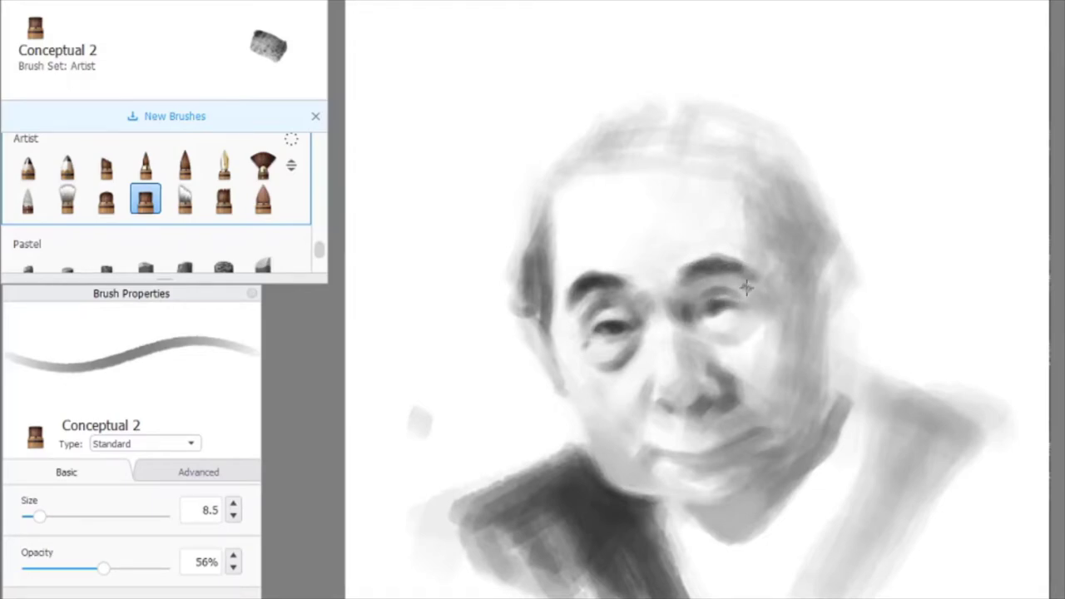
{"action": "key", "text": "bracketleft"}
{"action": "key", "text": "bracketleft"}
{"action": "key", "text": "bracketleft"}
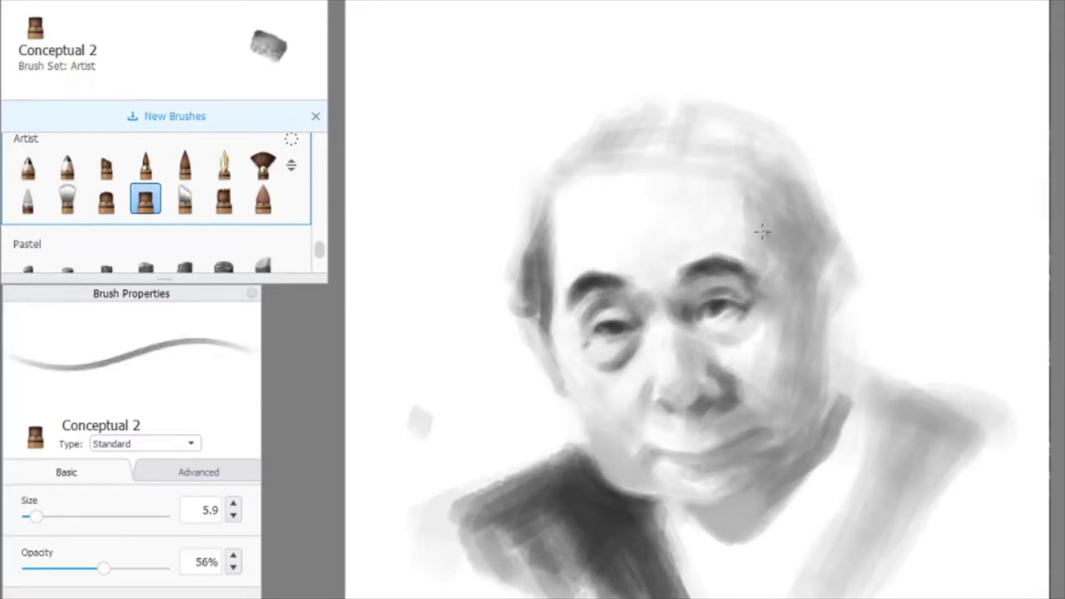
{"action": "mouse_move", "coordinate": [729, 318]}
{"action": "left_mouse_down"}
{"action": "mouse_move", "coordinate": [704, 332]}
{"action": "mouse_move", "coordinate": [735, 336]}
{"action": "left_mouse_up"}
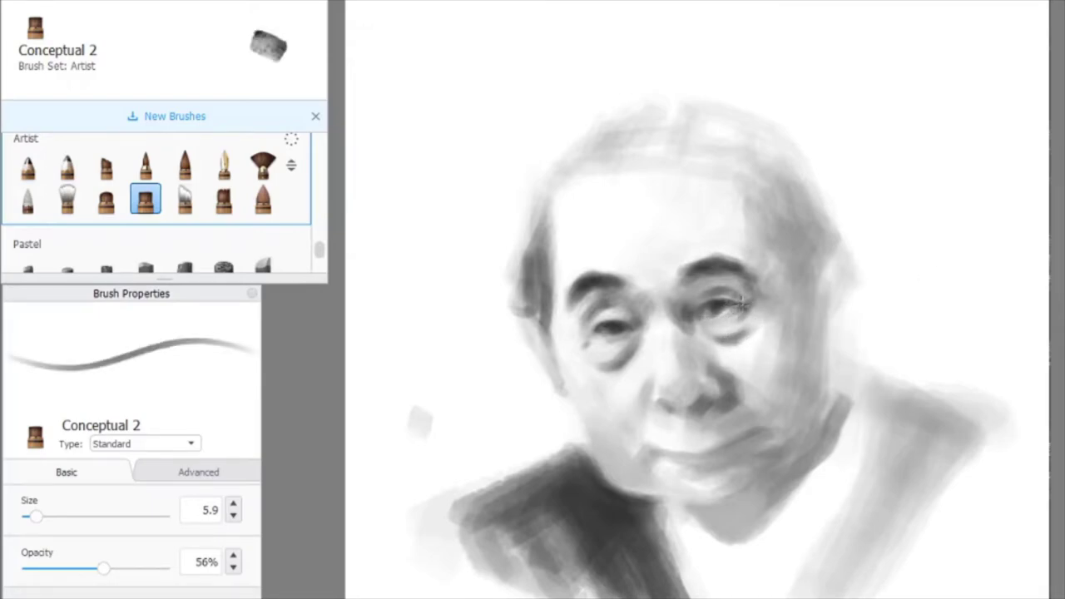
{"action": "left_click_drag", "start_coordinate": [751, 296], "coordinate": [718, 291]}
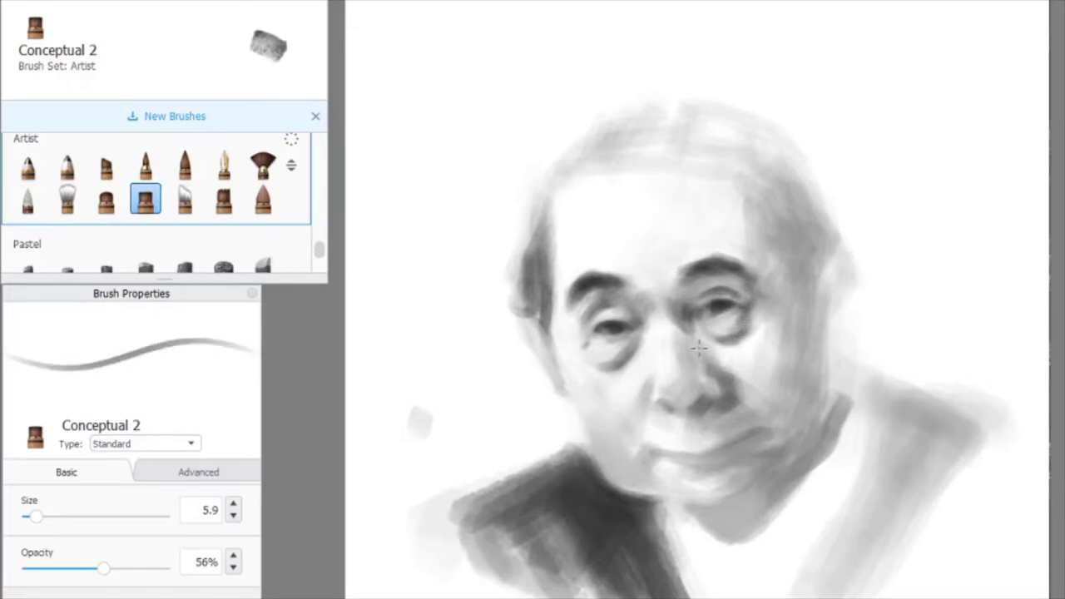
Darken the right side of the nose bridge and lighten the adjacent cheek with brush size 11.7.
{"action": "mouse_move", "coordinate": [687, 347]}
{"action": "left_mouse_down"}
{"action": "mouse_move", "coordinate": [696, 381]}
{"action": "mouse_move", "coordinate": [708, 357]}
{"action": "left_mouse_up"}
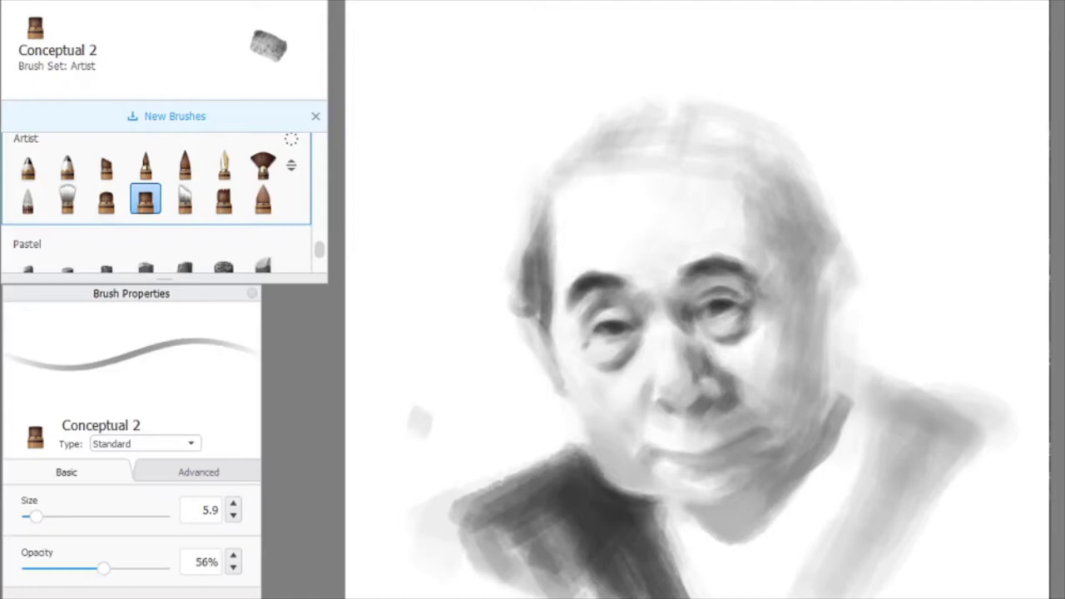
{"action": "key", "text": "bracketright"}
{"action": "key", "text": "bracketright"}
{"action": "left_click_drag", "start_coordinate": [775, 352], "coordinate": [721, 363]}
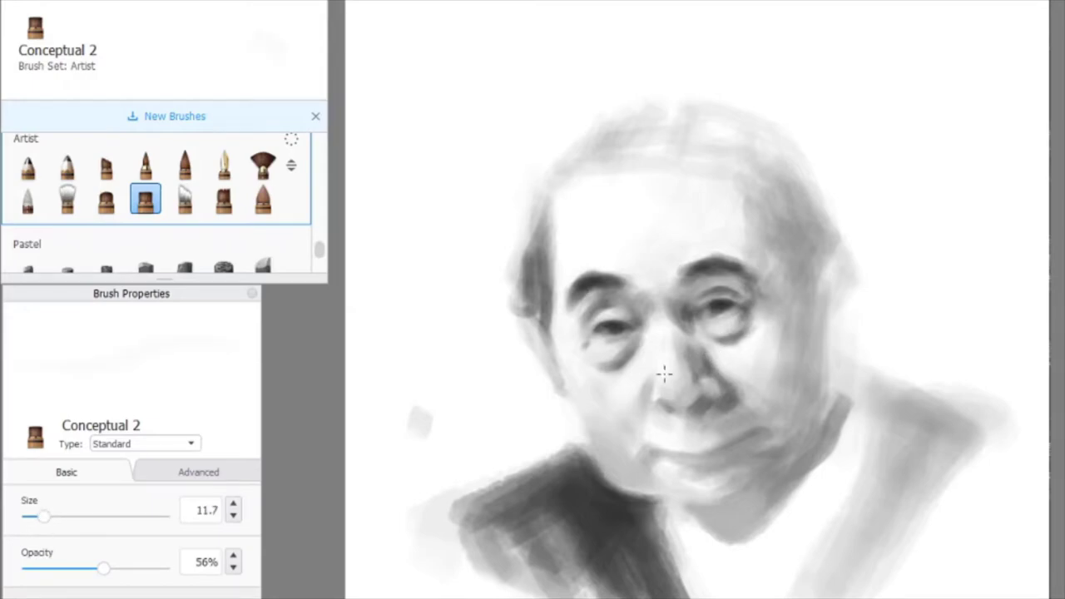
Vary the brush size to shade the folds beside the nose, the upper lip area and the right smile line.
{"action": "key", "text": "bracketleft"}
{"action": "key", "text": "bracketleft"}
{"action": "key", "text": "bracketright"}
{"action": "key", "text": "bracketright"}
{"action": "key", "text": "bracketright"}
{"action": "left_click_drag", "start_coordinate": [690, 420], "coordinate": [752, 406]}
Reduce the brush size to 4.0 and define the left corner of the mouth.
{"action": "key", "text": "bracketleft"}
{"action": "key", "text": "bracketleft"}
{"action": "key", "text": "bracketleft"}
{"action": "key", "text": "bracketleft"}
{"action": "key", "text": "bracketleft"}
{"action": "key", "text": "bracketleft"}
{"action": "key", "text": "bracketright"}
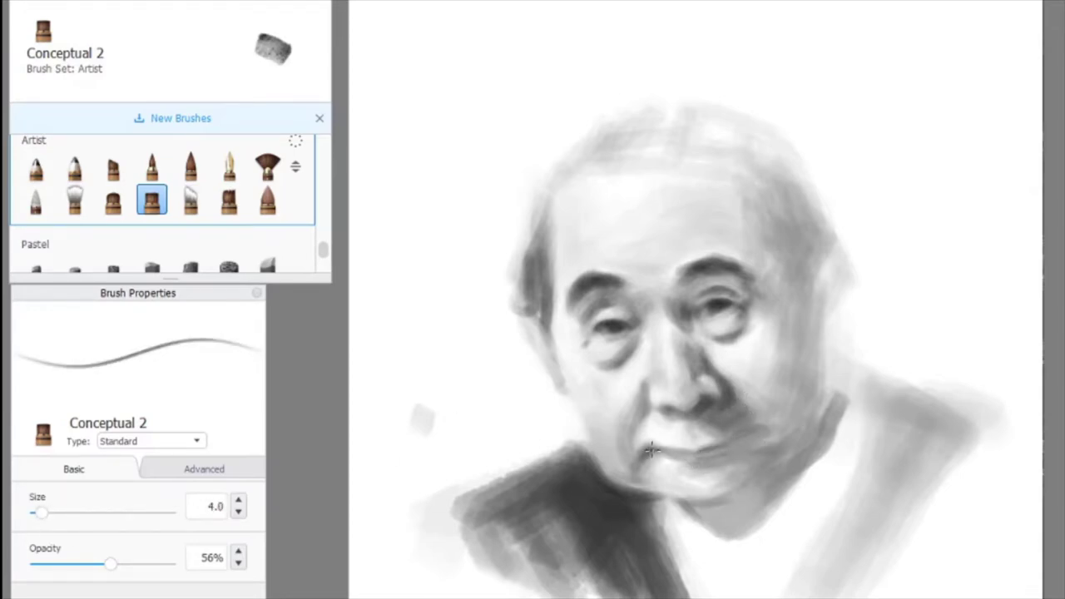
Shade the lips and the area around the right mouth corner with brush size 11.7, finishing at 61% opacity.
{"action": "key", "text": "bracketright"}
{"action": "key", "text": "bracketright"}
{"action": "key", "text": "bracketright"}
{"action": "left_click_drag", "start_coordinate": [110, 564], "coordinate": [83, 565]}
{"action": "mouse_move", "coordinate": [700, 470]}
{"action": "left_mouse_down"}
{"action": "mouse_move", "coordinate": [760, 445]}
{"action": "mouse_move", "coordinate": [782, 427]}
{"action": "left_mouse_up"}
{"action": "left_click_drag", "start_coordinate": [84, 564], "coordinate": [116, 564]}
{"action": "mouse_move", "coordinate": [749, 437]}
{"action": "left_mouse_down"}
{"action": "mouse_move", "coordinate": [743, 475]}
{"action": "mouse_move", "coordinate": [770, 454]}
{"action": "left_mouse_up"}
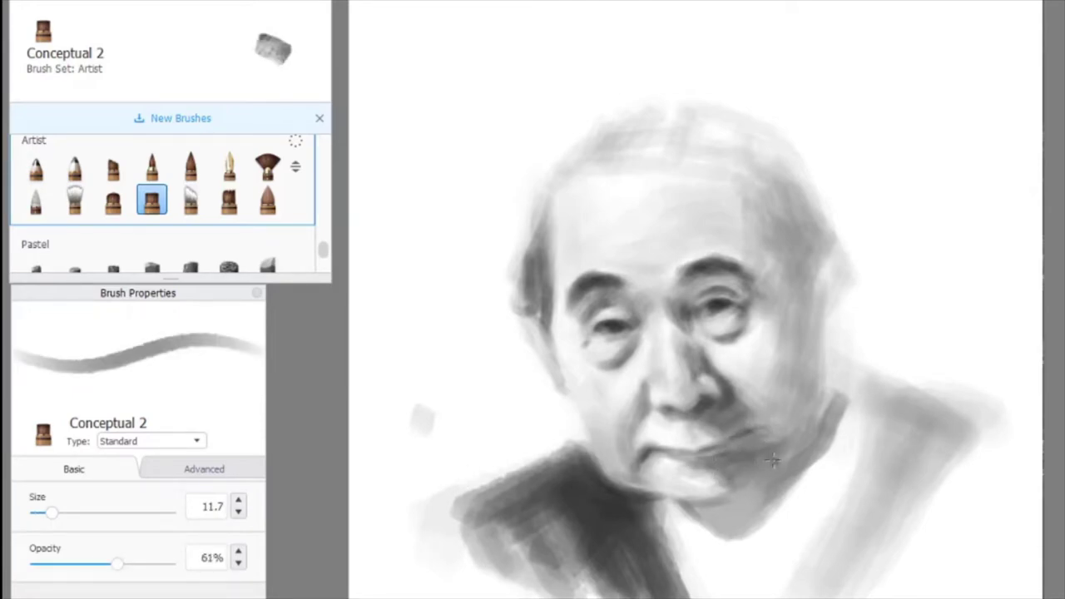
Refine the mouth and left nose fold with sampled greys, and reduce the brush size to 4.0 for fine facial detail.
{"action": "left_click", "coordinate": [695, 456], "text": "alt"}
{"action": "left_click", "coordinate": [649, 407], "text": "alt"}
{"action": "key", "text": "bracketleft"}
{"action": "key", "text": "bracketleft"}
{"action": "key", "text": "bracketleft"}
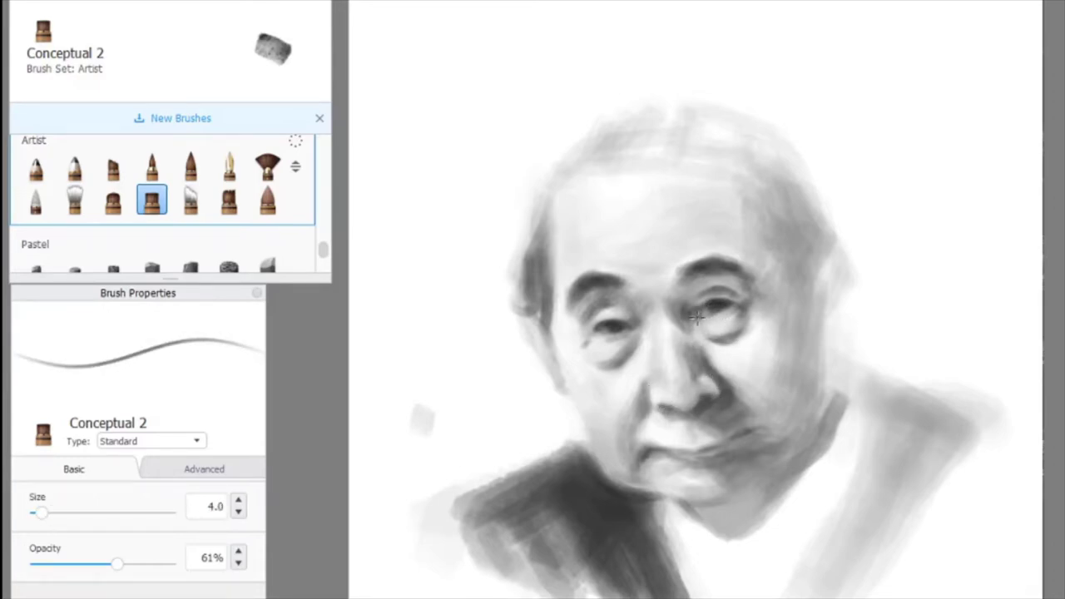
Clean up the edges around both eyebrows with fine size 4.0 strokes in tones sampled near the left brow and forehead.
{"action": "left_click", "coordinate": [570, 314], "text": "alt"}
{"action": "left_click", "coordinate": [599, 291], "text": "alt"}
{"action": "left_click", "coordinate": [565, 284], "text": "alt"}
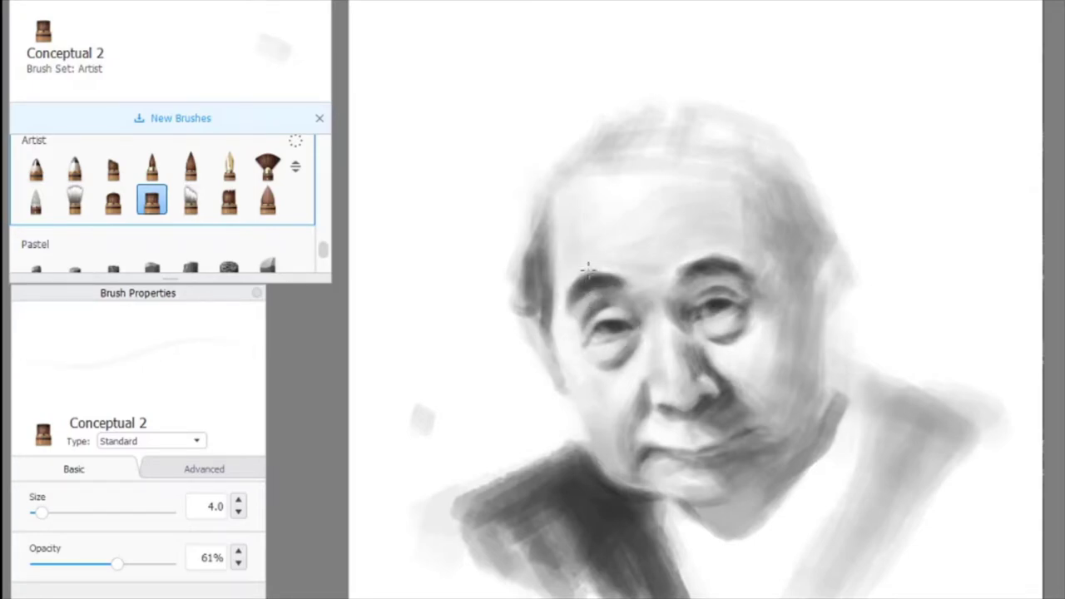
{"action": "left_click", "coordinate": [621, 273], "text": "alt"}
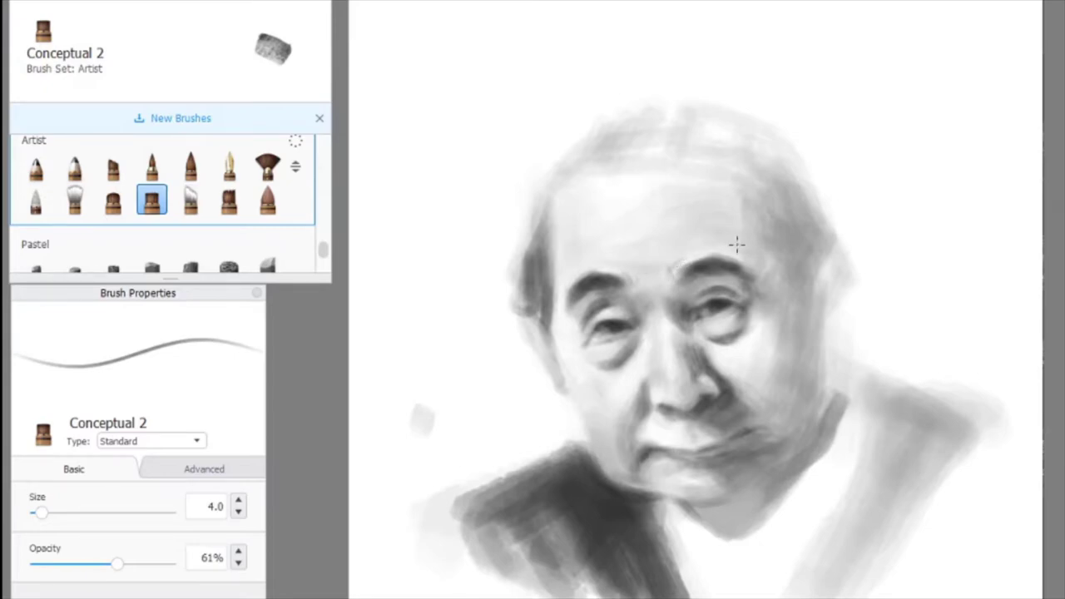
{"action": "left_click", "coordinate": [663, 275], "text": "alt"}
Blend both cheeks with sampled light tones at brush size 11.1, and darken the fold beside the right nostril.
{"action": "key", "text": "bracketright"}
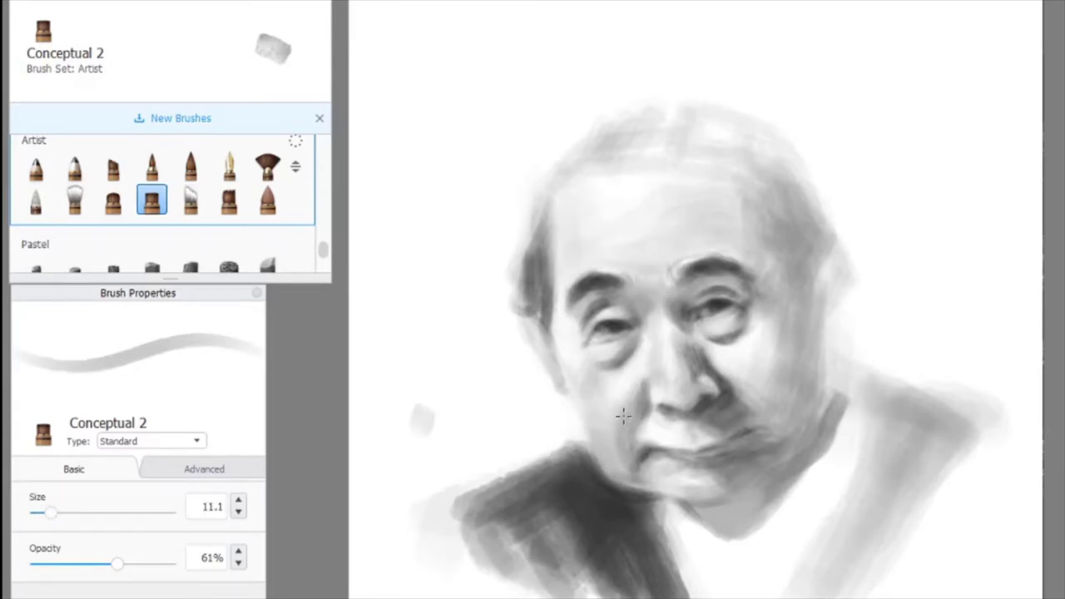
{"action": "left_click", "coordinate": [599, 433], "text": "alt"}
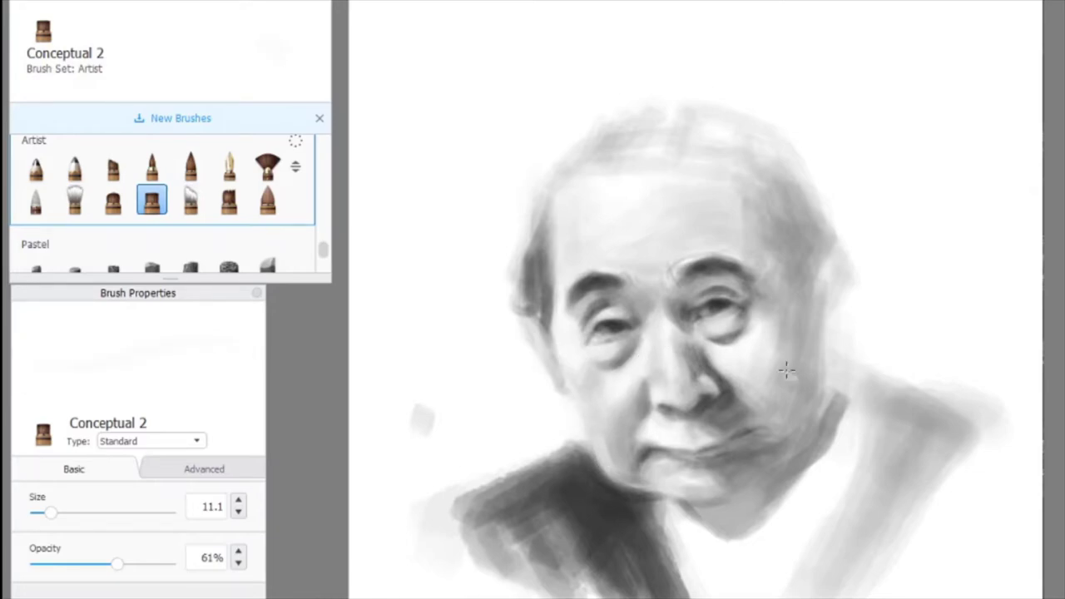
{"action": "left_click", "coordinate": [723, 403], "text": "alt"}
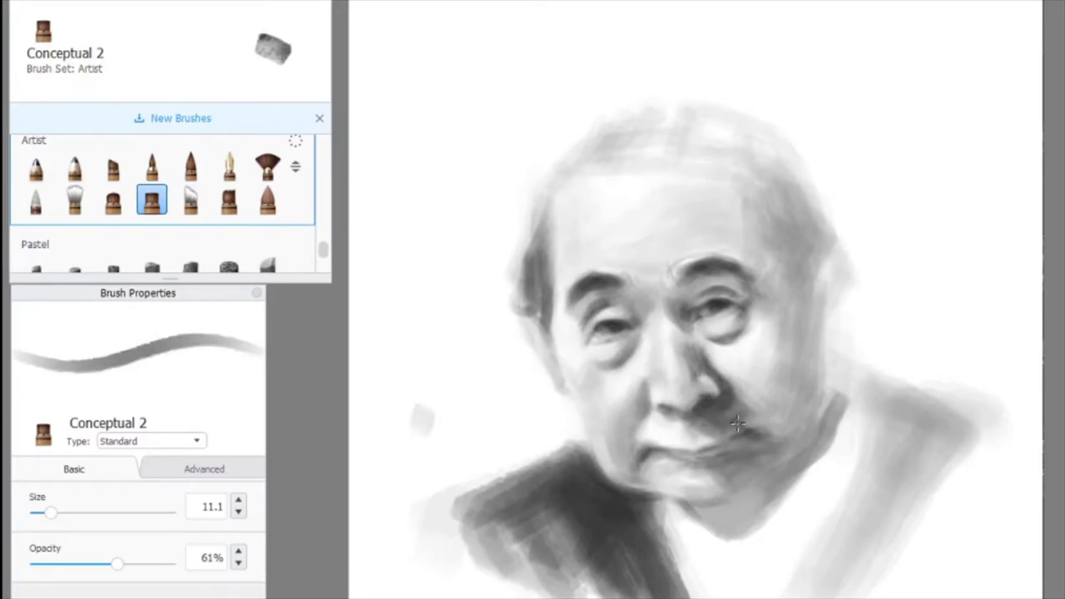
Reduce the brush size to 5.9 and refine the lips and right mouth corner with tones sampled around the mouth.
{"action": "key", "text": "bracketleft"}
{"action": "left_click", "coordinate": [714, 444], "text": "alt"}
{"action": "left_click", "coordinate": [691, 447], "text": "alt"}
{"action": "left_click", "coordinate": [690, 441], "text": "alt"}
{"action": "left_click", "coordinate": [705, 441], "text": "alt"}
{"action": "left_click", "coordinate": [681, 445], "text": "alt"}
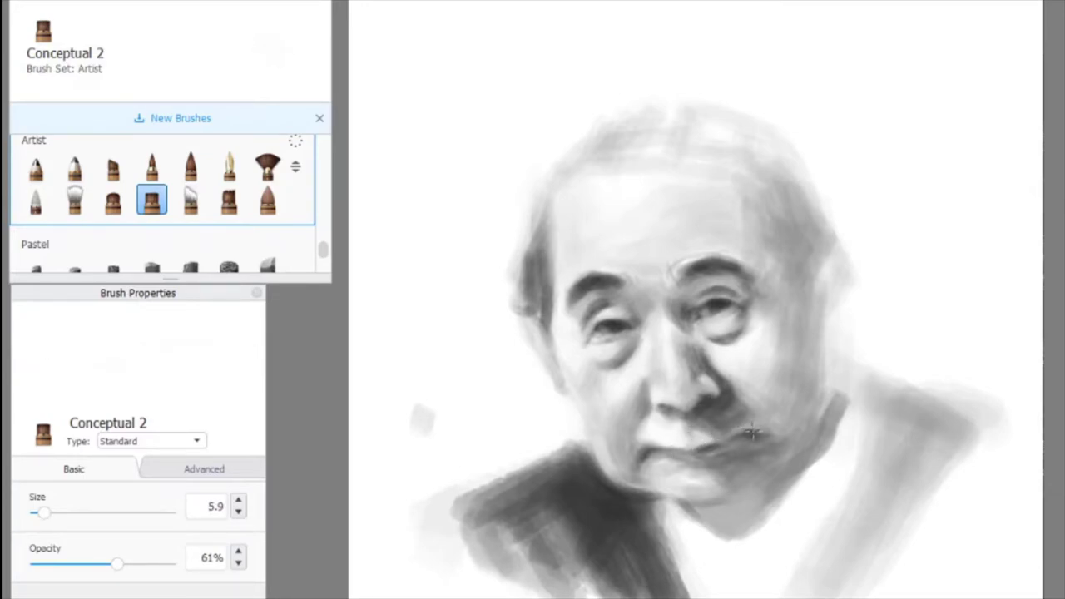
Refine the lips, right mouth corner and upper lip with light and dark tones sampled around the mouth.
{"action": "left_click", "coordinate": [758, 437], "text": "alt"}
{"action": "left_click", "coordinate": [698, 453], "text": "alt"}
{"action": "left_click", "coordinate": [668, 455], "text": "alt"}
{"action": "left_click", "coordinate": [642, 427], "text": "alt"}
{"action": "left_click", "coordinate": [703, 453], "text": "alt"}
{"action": "left_click", "coordinate": [653, 399], "text": "alt"}
{"action": "left_click", "coordinate": [708, 435], "text": "alt"}
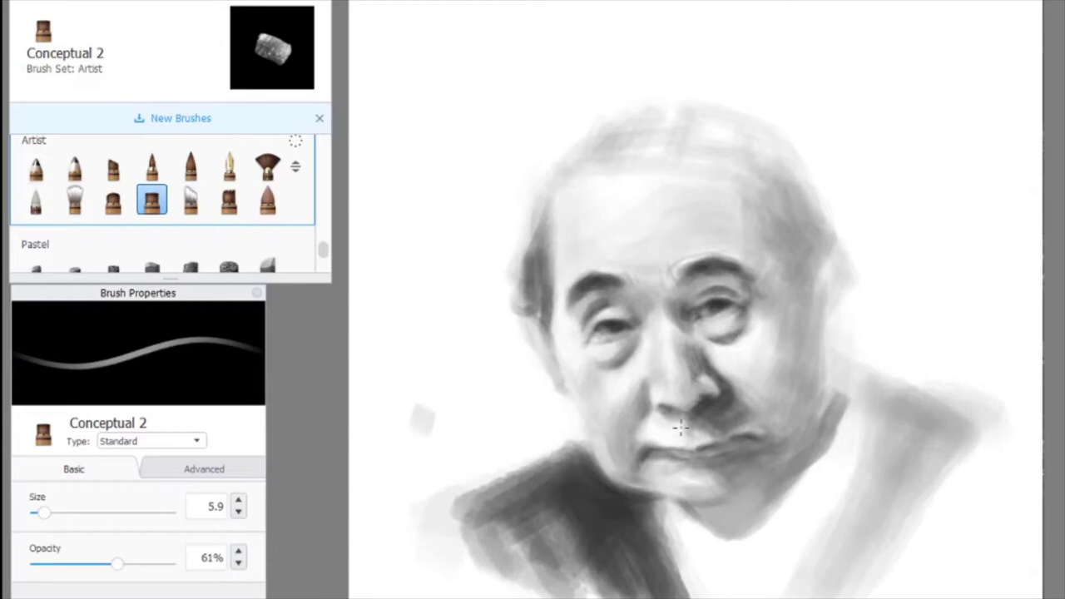
Touch up the underside of the nose and the right mouth corner with greys sampled near the nostril, mouth and cheek.
{"action": "left_click", "coordinate": [698, 388], "text": "alt"}
{"action": "left_click", "coordinate": [707, 397], "text": "alt"}
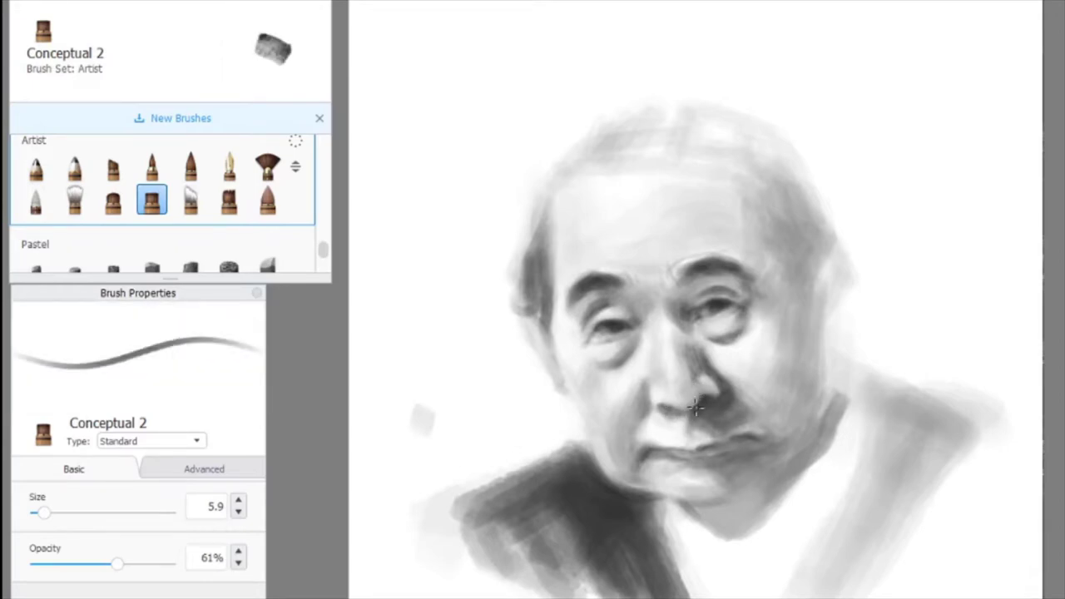
{"action": "left_click", "coordinate": [758, 450], "text": "alt"}
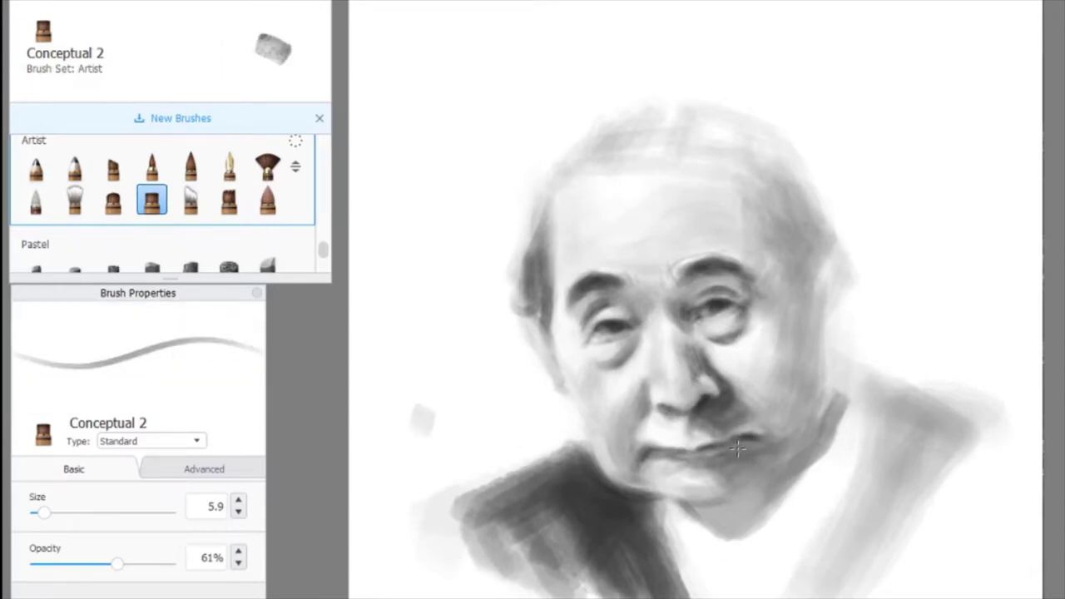
{"action": "left_click", "coordinate": [749, 446], "text": "alt"}
{"action": "left_click", "coordinate": [783, 397], "text": "alt"}
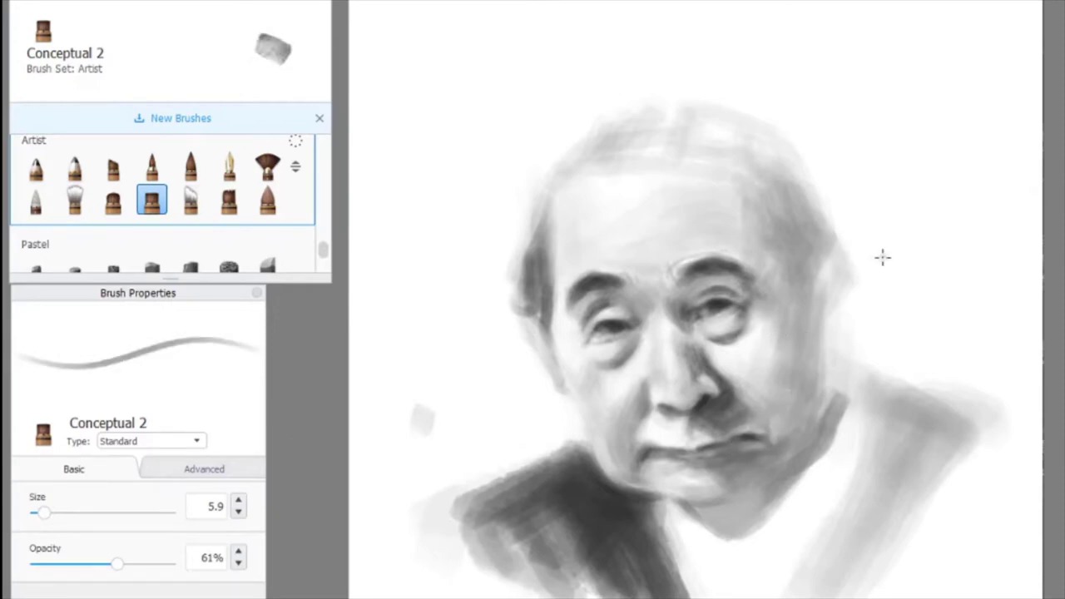
Define the right temple hairline, sideburn and outer head contour with a darker grey sampled from the temple.
{"action": "left_click_drag", "start_coordinate": [764, 250], "coordinate": [762, 250]}
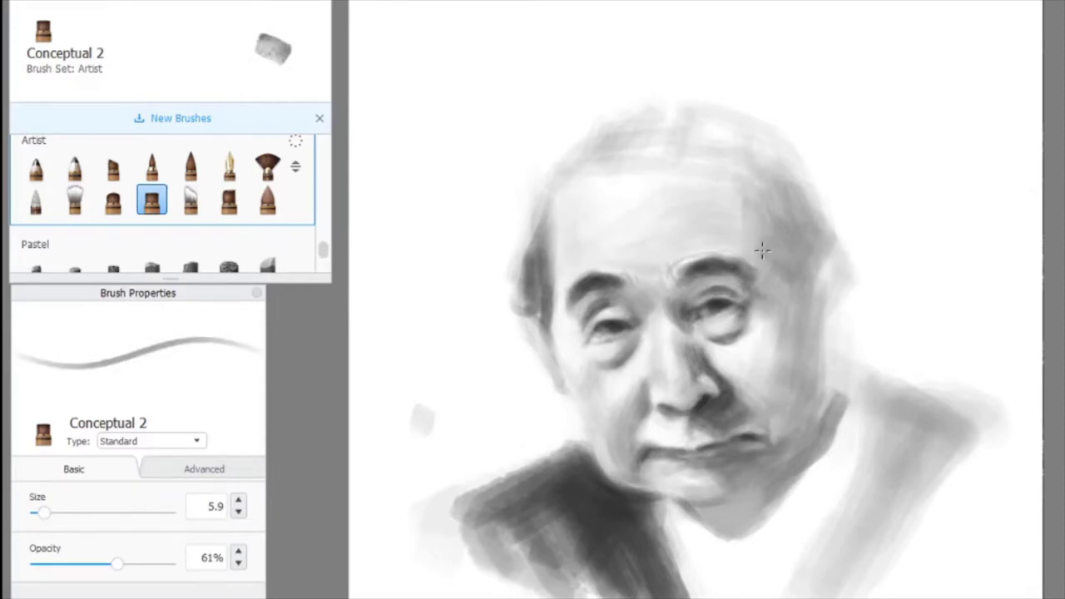
{"action": "left_click", "coordinate": [785, 255], "text": "alt"}
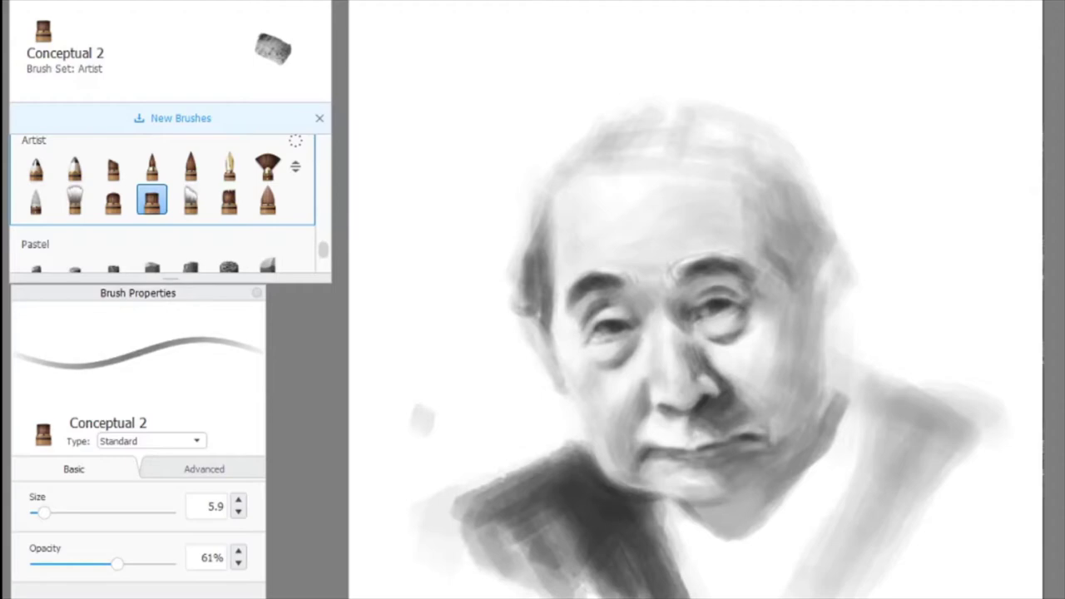
{"action": "mouse_move", "coordinate": [791, 259]}
{"action": "left_mouse_down"}
{"action": "mouse_move", "coordinate": [849, 261]}
{"action": "mouse_move", "coordinate": [768, 132]}
{"action": "left_mouse_up"}
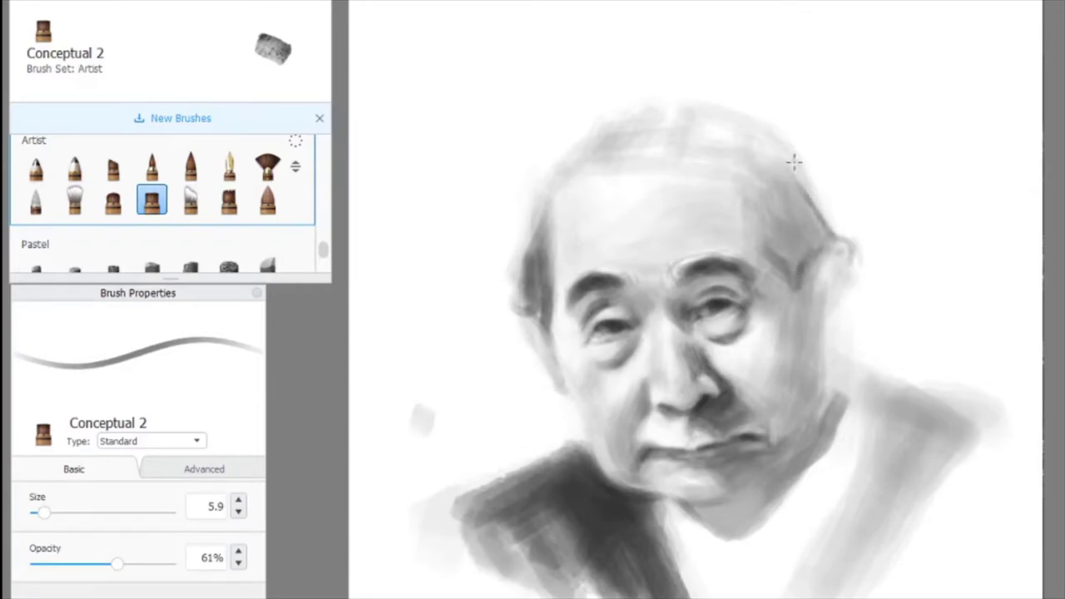
Shade the right temple at brush size 15.0, and soften the area between the eyebrows at 29% opacity.
{"action": "left_click", "coordinate": [55, 514]}
{"action": "left_click_drag", "start_coordinate": [740, 199], "coordinate": [749, 255]}
{"action": "left_click", "coordinate": [75, 563]}
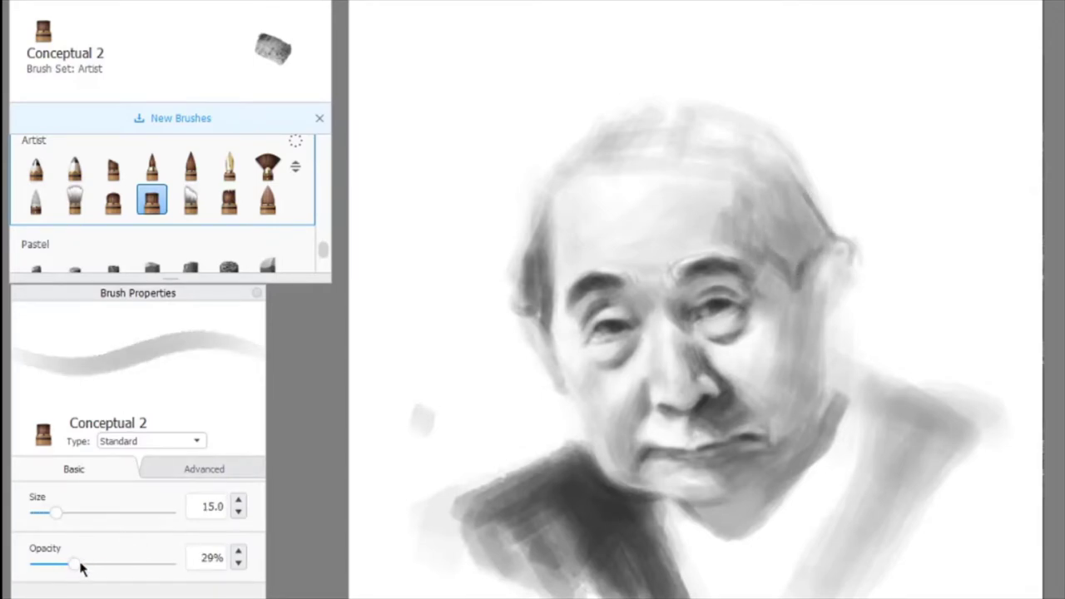
{"action": "left_click_drag", "start_coordinate": [659, 261], "coordinate": [688, 293]}
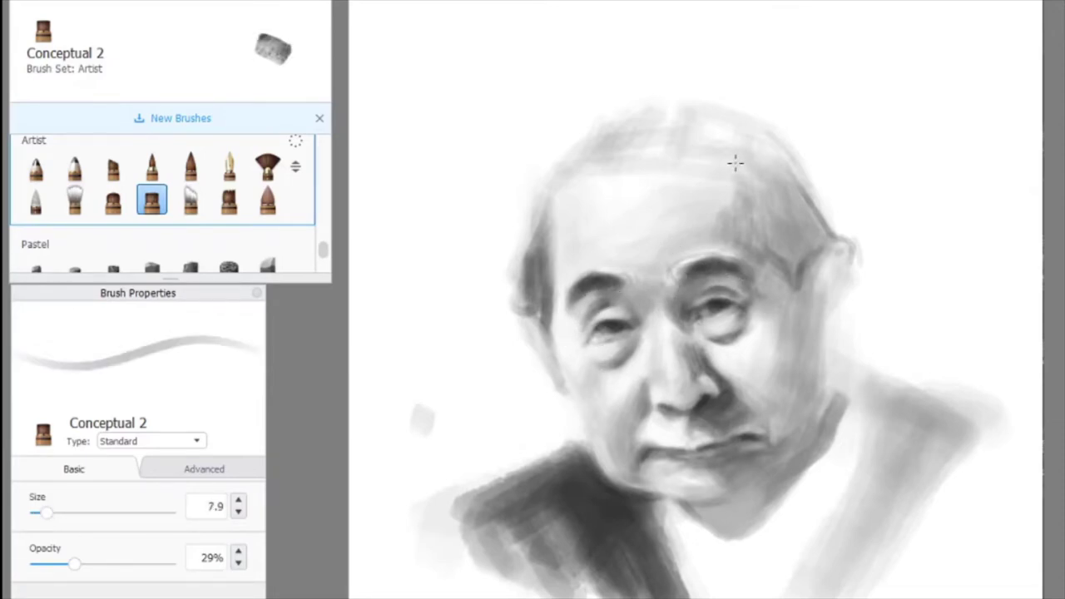
Block in darker hair across the scalp and down the right side at brush size 20.1 and 49% opacity.
{"action": "mouse_move", "coordinate": [611, 179]}
{"action": "left_mouse_down"}
{"action": "mouse_move", "coordinate": [546, 209]}
{"action": "mouse_move", "coordinate": [553, 167]}
{"action": "mouse_move", "coordinate": [585, 154]}
{"action": "mouse_move", "coordinate": [577, 175]}
{"action": "mouse_move", "coordinate": [543, 204]}
{"action": "mouse_move", "coordinate": [646, 172]}
{"action": "mouse_move", "coordinate": [662, 141]}
{"action": "mouse_move", "coordinate": [706, 156]}
{"action": "mouse_move", "coordinate": [734, 141]}
{"action": "mouse_move", "coordinate": [762, 174]}
{"action": "mouse_move", "coordinate": [784, 242]}
{"action": "mouse_move", "coordinate": [781, 192]}
{"action": "mouse_move", "coordinate": [808, 221]}
{"action": "mouse_move", "coordinate": [768, 145]}
{"action": "mouse_move", "coordinate": [694, 114]}
{"action": "mouse_move", "coordinate": [691, 150]}
{"action": "mouse_move", "coordinate": [764, 161]}
{"action": "mouse_move", "coordinate": [690, 131]}
{"action": "mouse_move", "coordinate": [608, 130]}
{"action": "mouse_move", "coordinate": [599, 139]}
{"action": "mouse_move", "coordinate": [649, 171]}
{"action": "mouse_move", "coordinate": [695, 162]}
{"action": "mouse_move", "coordinate": [565, 185]}
{"action": "mouse_move", "coordinate": [542, 230]}
{"action": "mouse_move", "coordinate": [541, 171]}
{"action": "left_mouse_up"}
{"action": "left_click", "coordinate": [514, 190], "text": "alt"}
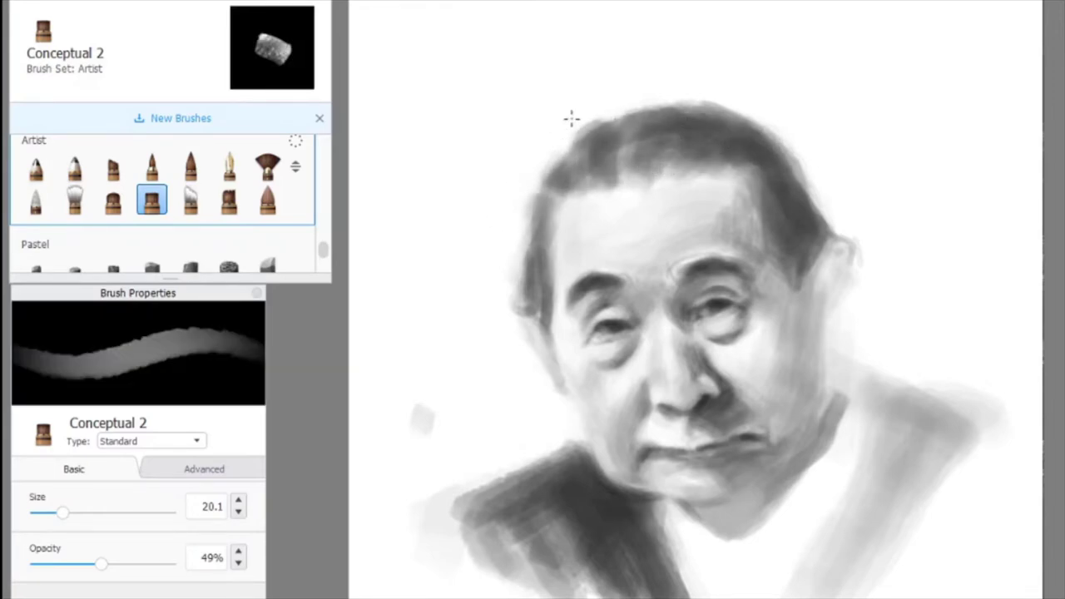
{"action": "left_click", "coordinate": [779, 118], "text": "alt"}
{"action": "mouse_move", "coordinate": [633, 125]}
{"action": "left_mouse_down"}
{"action": "mouse_move", "coordinate": [578, 180]}
{"action": "mouse_move", "coordinate": [733, 176]}
{"action": "mouse_move", "coordinate": [790, 246]}
{"action": "left_mouse_up"}
{"action": "left_click", "coordinate": [791, 246], "text": "alt"}
Reduce the brush size to 7.2 and shape the right ear and the left ear edge with grey strokes.
{"action": "left_click_drag", "start_coordinate": [62, 512], "coordinate": [45, 512]}
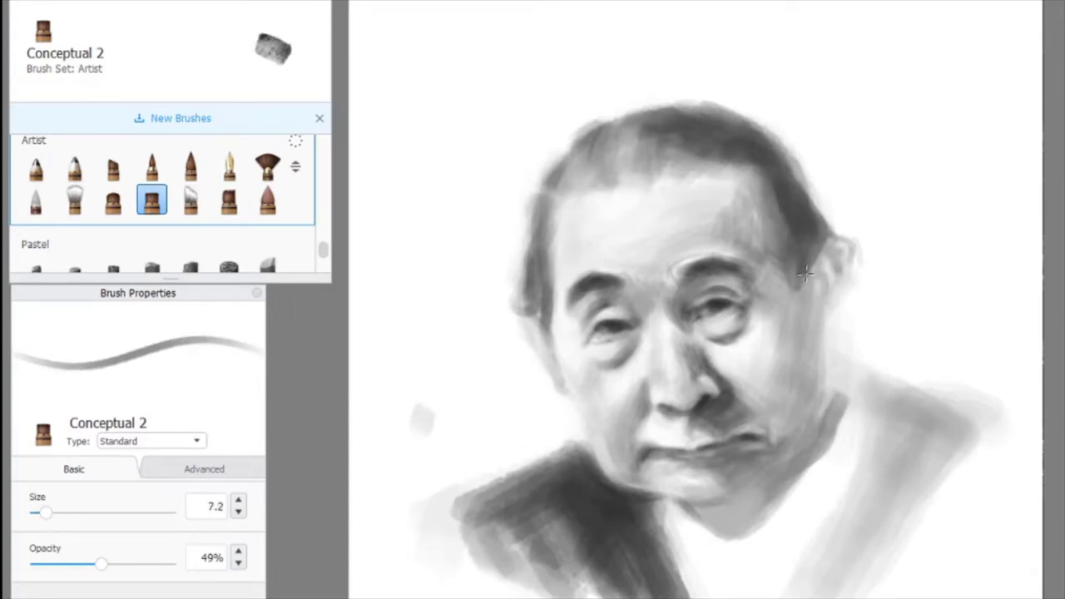
{"action": "mouse_move", "coordinate": [822, 329]}
{"action": "left_mouse_down"}
{"action": "mouse_move", "coordinate": [840, 291]}
{"action": "mouse_move", "coordinate": [822, 422]}
{"action": "mouse_move", "coordinate": [850, 262]}
{"action": "left_mouse_up"}
{"action": "mouse_move", "coordinate": [509, 295]}
{"action": "left_mouse_down"}
{"action": "mouse_move", "coordinate": [532, 218]}
{"action": "mouse_move", "coordinate": [597, 137]}
{"action": "mouse_move", "coordinate": [641, 166]}
{"action": "mouse_move", "coordinate": [593, 188]}
{"action": "mouse_move", "coordinate": [742, 192]}
{"action": "mouse_move", "coordinate": [703, 235]}
{"action": "mouse_move", "coordinate": [642, 238]}
{"action": "mouse_move", "coordinate": [556, 285]}
{"action": "mouse_move", "coordinate": [551, 353]}
{"action": "left_mouse_up"}
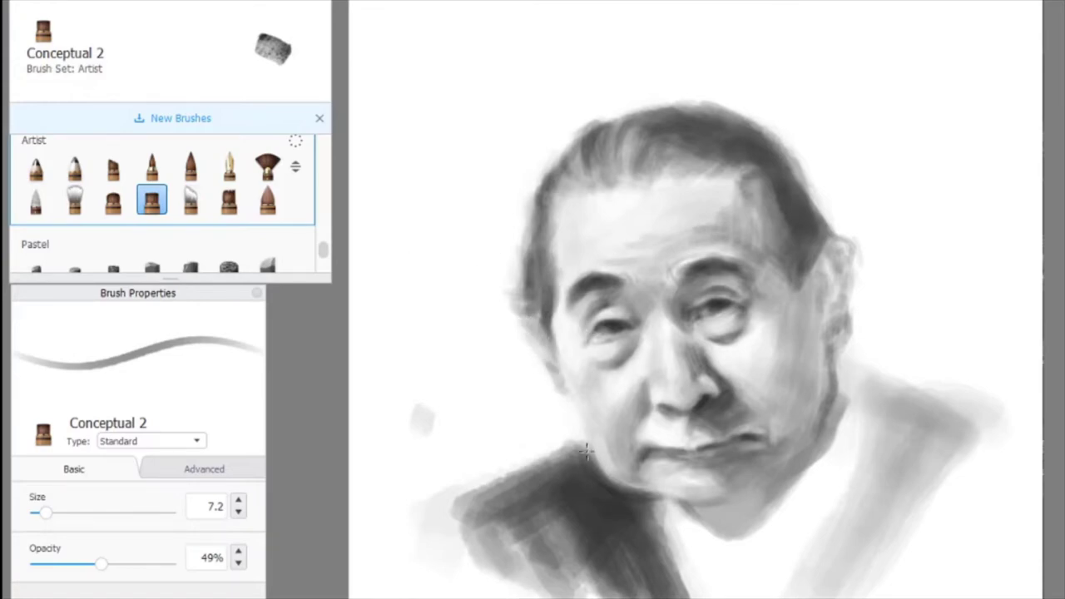
Clean up the upper edge of the left shoulder, and set the brush to size 16.3 at 100% opacity.
{"action": "key", "text": "o"}
{"action": "mouse_move", "coordinate": [516, 424]}
{"action": "left_mouse_down"}
{"action": "mouse_move", "coordinate": [581, 446]}
{"action": "mouse_move", "coordinate": [555, 442]}
{"action": "left_mouse_up"}
{"action": "key", "text": "b"}
{"action": "left_click", "coordinate": [55, 514]}
{"action": "left_click_drag", "start_coordinate": [55, 513], "coordinate": [58, 514]}
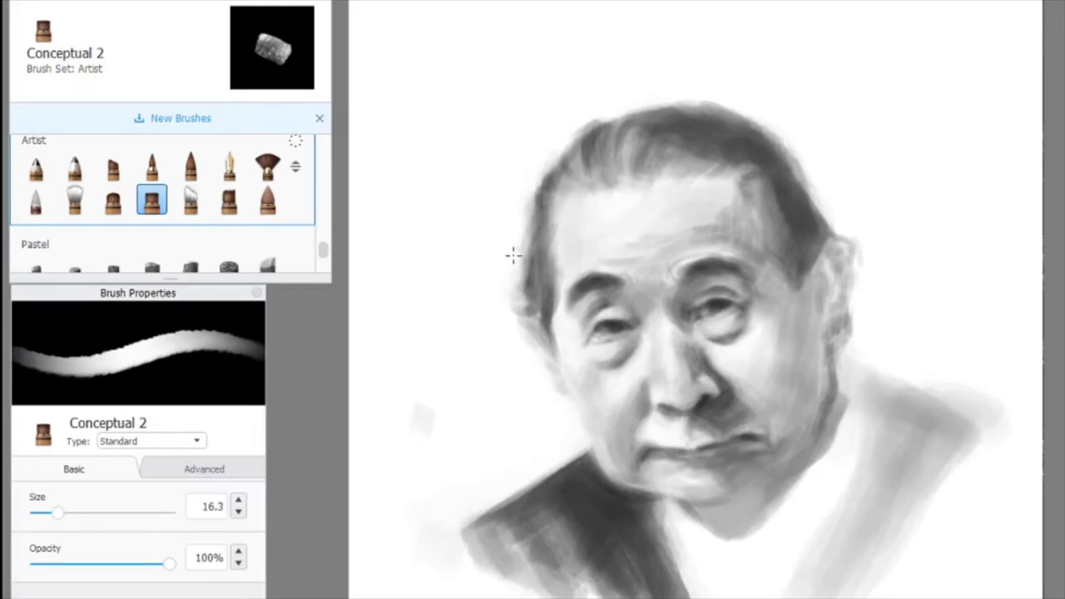
Darken the hair from the right temple to the left sideburn and the right ear's top edge, using near-black strokes.
{"action": "left_click", "coordinate": [790, 137], "text": "alt"}
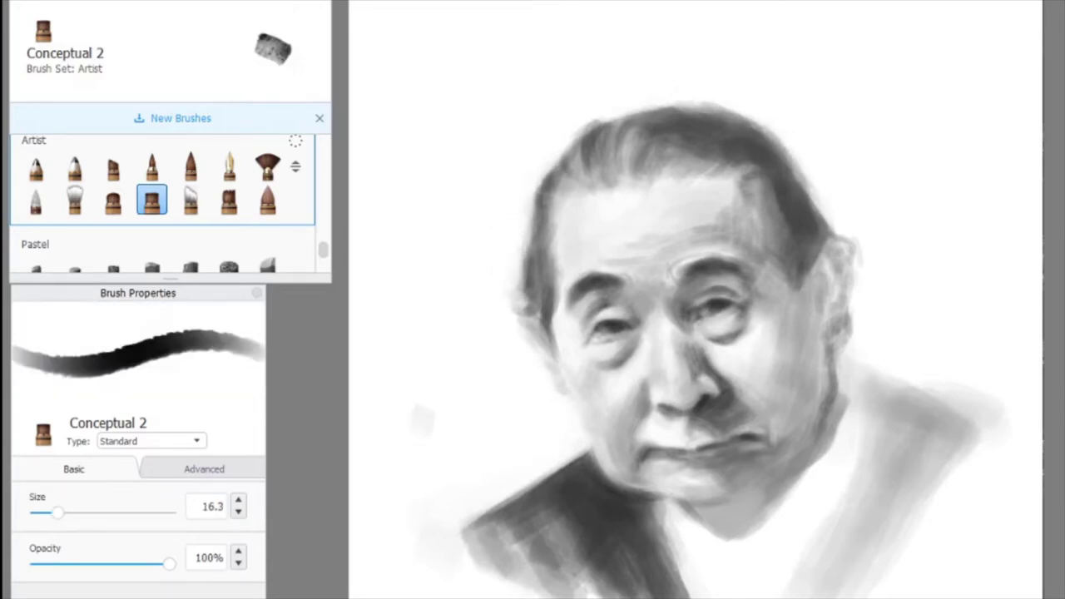
{"action": "mouse_move", "coordinate": [777, 172]}
{"action": "left_mouse_down"}
{"action": "mouse_move", "coordinate": [792, 272]}
{"action": "mouse_move", "coordinate": [768, 229]}
{"action": "mouse_move", "coordinate": [807, 243]}
{"action": "mouse_move", "coordinate": [779, 247]}
{"action": "mouse_move", "coordinate": [802, 251]}
{"action": "mouse_move", "coordinate": [804, 208]}
{"action": "mouse_move", "coordinate": [795, 234]}
{"action": "mouse_move", "coordinate": [764, 188]}
{"action": "mouse_move", "coordinate": [803, 225]}
{"action": "left_mouse_up"}
{"action": "left_click_drag", "start_coordinate": [145, 564], "coordinate": [198, 580]}
{"action": "mouse_move", "coordinate": [699, 154]}
{"action": "left_mouse_down"}
{"action": "mouse_move", "coordinate": [741, 164]}
{"action": "mouse_move", "coordinate": [690, 135]}
{"action": "mouse_move", "coordinate": [624, 124]}
{"action": "mouse_move", "coordinate": [682, 125]}
{"action": "mouse_move", "coordinate": [596, 132]}
{"action": "mouse_move", "coordinate": [625, 133]}
{"action": "mouse_move", "coordinate": [553, 187]}
{"action": "mouse_move", "coordinate": [532, 312]}
{"action": "left_mouse_up"}
{"action": "left_click_drag", "start_coordinate": [819, 260], "coordinate": [857, 246]}
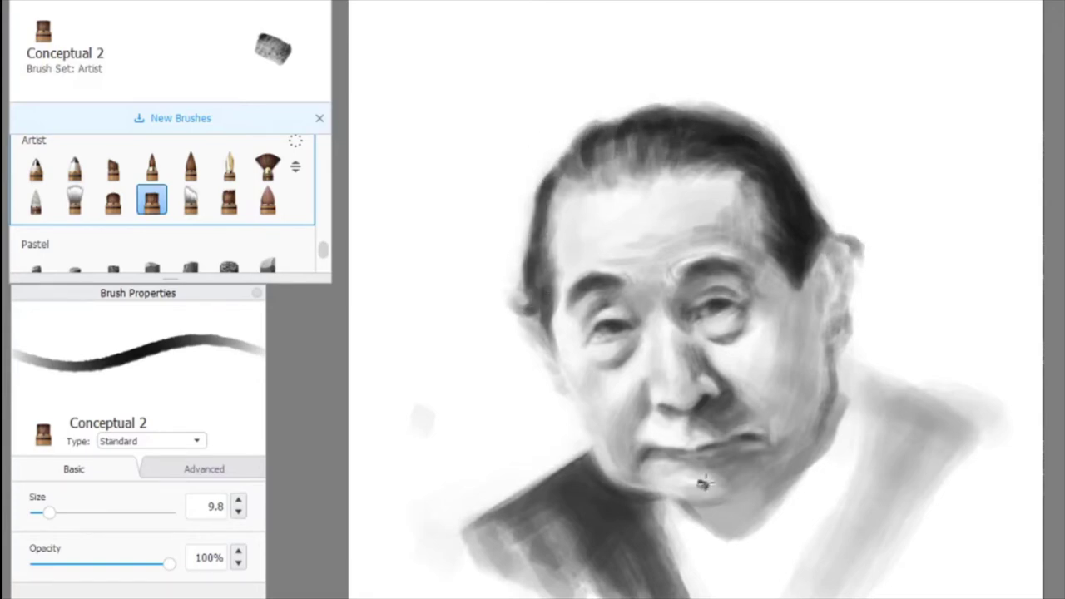
Blend the right cheek, left jaw edge and right sideburn area with tones sampled from the lip, cheek and hair.
{"action": "left_click", "coordinate": [671, 439], "text": "alt"}
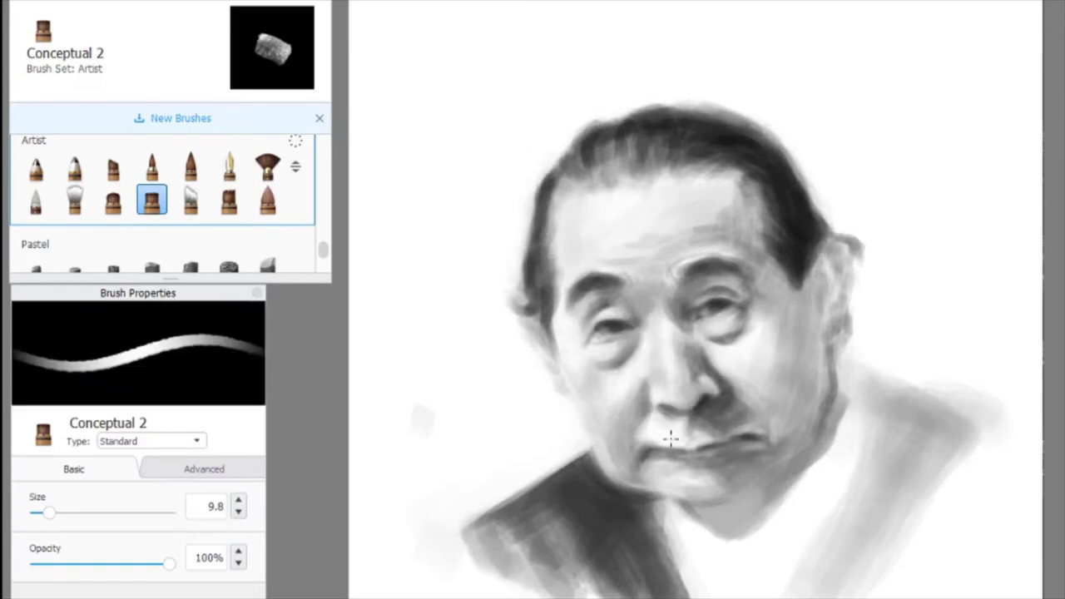
{"action": "left_click", "coordinate": [795, 349], "text": "alt"}
{"action": "left_click", "coordinate": [804, 256], "text": "alt"}
{"action": "mouse_move", "coordinate": [787, 273]}
{"action": "left_mouse_down"}
{"action": "mouse_move", "coordinate": [799, 350]}
{"action": "mouse_move", "coordinate": [785, 385]}
{"action": "left_mouse_up"}
{"action": "left_click", "coordinate": [563, 388], "text": "alt"}
{"action": "mouse_move", "coordinate": [564, 388]}
{"action": "left_mouse_down"}
{"action": "mouse_move", "coordinate": [844, 247]}
{"action": "mouse_move", "coordinate": [824, 260]}
{"action": "left_mouse_up"}
{"action": "left_click", "coordinate": [844, 247], "text": "alt"}
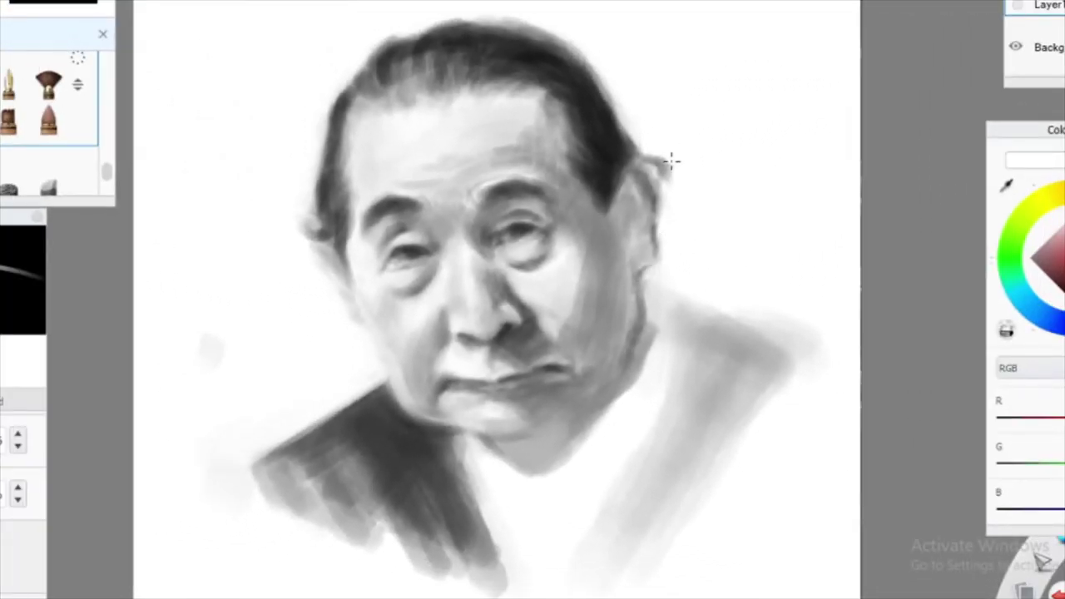
Outline the right ear, collar and jawline with dark strokes in tones sampled along the ear, neck and jaw.
{"action": "left_click", "coordinate": [673, 161], "text": "alt"}
{"action": "mouse_move", "coordinate": [673, 161]}
{"action": "left_mouse_down"}
{"action": "mouse_move", "coordinate": [641, 191]}
{"action": "mouse_move", "coordinate": [645, 225]}
{"action": "mouse_move", "coordinate": [642, 178]}
{"action": "mouse_move", "coordinate": [658, 216]}
{"action": "mouse_move", "coordinate": [625, 308]}
{"action": "mouse_move", "coordinate": [656, 381]}
{"action": "mouse_move", "coordinate": [631, 476]}
{"action": "left_mouse_up"}
{"action": "left_click", "coordinate": [638, 228], "text": "alt"}
{"action": "left_click", "coordinate": [624, 404], "text": "alt"}
{"action": "mouse_move", "coordinate": [641, 318]}
{"action": "left_mouse_down"}
{"action": "mouse_move", "coordinate": [644, 381]}
{"action": "mouse_move", "coordinate": [616, 416]}
{"action": "mouse_move", "coordinate": [609, 375]}
{"action": "mouse_move", "coordinate": [582, 416]}
{"action": "mouse_move", "coordinate": [590, 428]}
{"action": "left_mouse_up"}
{"action": "left_click", "coordinate": [643, 381], "text": "alt"}
{"action": "left_click", "coordinate": [614, 385], "text": "alt"}
Define the underside of the chin and the left collar edge with tones sampled around the neck.
{"action": "left_click_drag", "start_coordinate": [533, 449], "coordinate": [510, 473]}
{"action": "mouse_move", "coordinate": [458, 425]}
{"action": "left_mouse_down"}
{"action": "mouse_move", "coordinate": [491, 524]}
{"action": "mouse_move", "coordinate": [408, 416]}
{"action": "mouse_move", "coordinate": [424, 426]}
{"action": "left_mouse_up"}
{"action": "left_click", "coordinate": [469, 476], "text": "alt"}
{"action": "left_click", "coordinate": [381, 374], "text": "alt"}
{"action": "left_click", "coordinate": [498, 448], "text": "alt"}
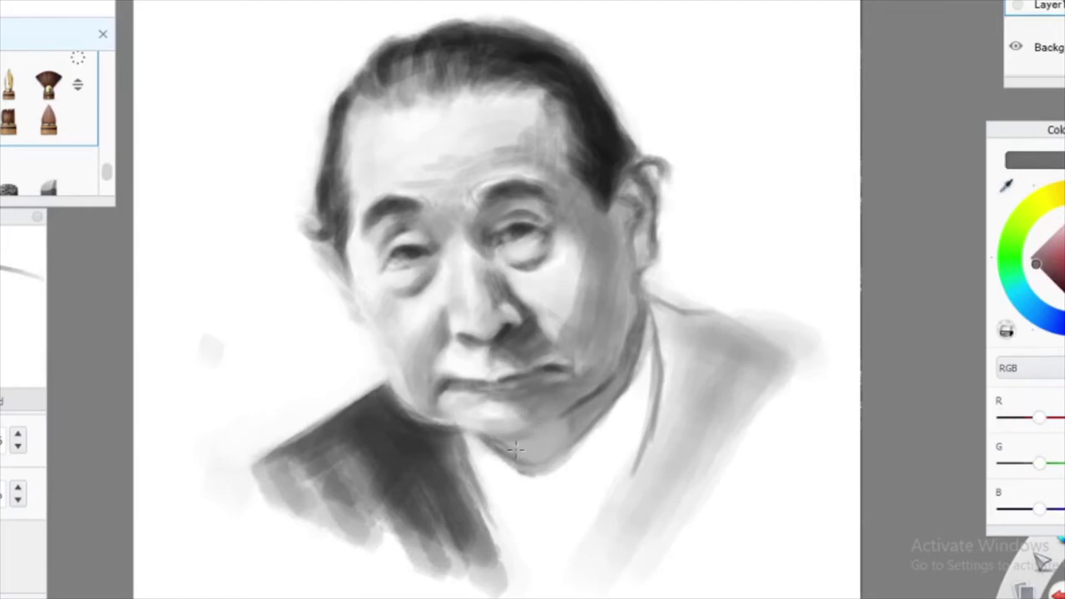
Refine the lower lip, right side of the nose and left under-eye area with tones sampled around the mouth and nose.
{"action": "left_click", "coordinate": [562, 394], "text": "alt"}
{"action": "left_click", "coordinate": [495, 397], "text": "alt"}
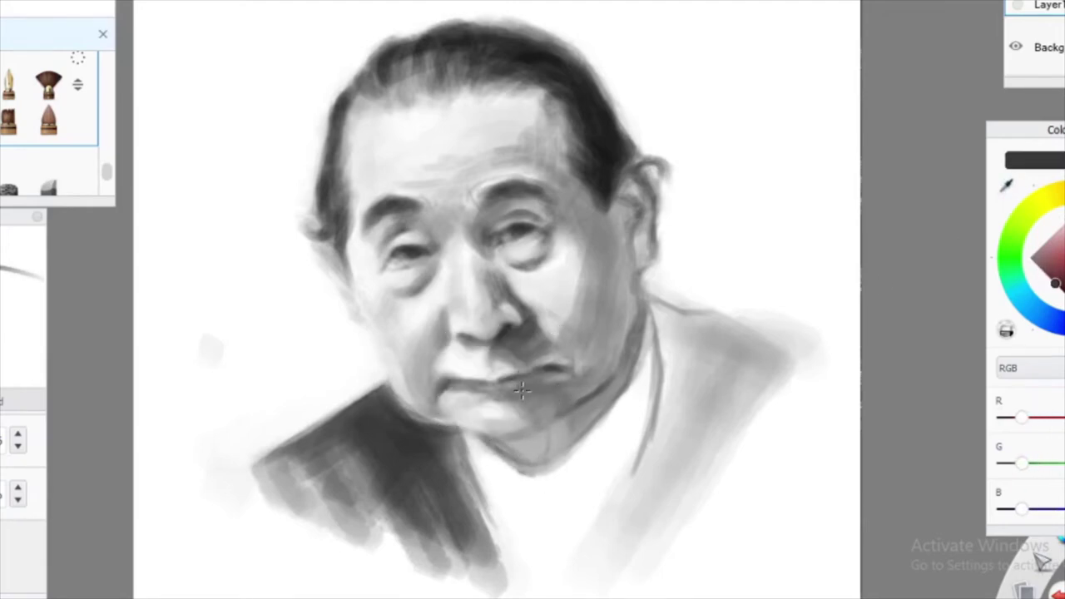
{"action": "mouse_move", "coordinate": [520, 356]}
{"action": "left_mouse_down"}
{"action": "mouse_move", "coordinate": [543, 320]}
{"action": "mouse_move", "coordinate": [531, 315]}
{"action": "mouse_move", "coordinate": [544, 326]}
{"action": "mouse_move", "coordinate": [580, 234]}
{"action": "mouse_move", "coordinate": [562, 308]}
{"action": "left_mouse_up"}
{"action": "left_click", "coordinate": [529, 315], "text": "alt"}
{"action": "left_click_drag", "start_coordinate": [391, 286], "coordinate": [412, 298]}
Block in the dark jacket lapels and the tie with tones sampled from the right eyebrow and collar.
{"action": "left_click", "coordinate": [553, 200], "text": "alt"}
{"action": "mouse_move", "coordinate": [554, 200]}
{"action": "left_mouse_down"}
{"action": "mouse_move", "coordinate": [607, 225]}
{"action": "mouse_move", "coordinate": [633, 350]}
{"action": "mouse_move", "coordinate": [539, 461]}
{"action": "left_mouse_up"}
{"action": "left_click", "coordinate": [656, 301], "text": "alt"}
{"action": "mouse_move", "coordinate": [656, 301]}
{"action": "left_mouse_down"}
{"action": "mouse_move", "coordinate": [659, 356]}
{"action": "mouse_move", "coordinate": [620, 504]}
{"action": "mouse_move", "coordinate": [673, 422]}
{"action": "mouse_move", "coordinate": [670, 341]}
{"action": "mouse_move", "coordinate": [716, 324]}
{"action": "mouse_move", "coordinate": [736, 400]}
{"action": "left_mouse_up"}
{"action": "left_click_drag", "start_coordinate": [564, 482], "coordinate": [612, 541]}
{"action": "mouse_move", "coordinate": [512, 493]}
{"action": "left_mouse_down"}
{"action": "mouse_move", "coordinate": [553, 481]}
{"action": "mouse_move", "coordinate": [512, 541]}
{"action": "mouse_move", "coordinate": [561, 491]}
{"action": "mouse_move", "coordinate": [583, 508]}
{"action": "mouse_move", "coordinate": [541, 539]}
{"action": "mouse_move", "coordinate": [438, 440]}
{"action": "mouse_move", "coordinate": [405, 475]}
{"action": "mouse_move", "coordinate": [529, 554]}
{"action": "left_mouse_up"}
{"action": "left_click_drag", "start_coordinate": [458, 450], "coordinate": [503, 583]}
Shade the tie knot and shirt collar with greys sampled beside the left lapel and under the jaw.
{"action": "left_click", "coordinate": [462, 446], "text": "alt"}
{"action": "left_click_drag", "start_coordinate": [499, 479], "coordinate": [529, 533]}
{"action": "mouse_move", "coordinate": [500, 481]}
{"action": "left_mouse_down"}
{"action": "mouse_move", "coordinate": [565, 392]}
{"action": "mouse_move", "coordinate": [599, 421]}
{"action": "mouse_move", "coordinate": [616, 398]}
{"action": "left_mouse_up"}
{"action": "left_click", "coordinate": [606, 435], "text": "alt"}
{"action": "mouse_move", "coordinate": [607, 436]}
{"action": "left_mouse_down"}
{"action": "mouse_move", "coordinate": [602, 466]}
{"action": "mouse_move", "coordinate": [542, 492]}
{"action": "mouse_move", "coordinate": [533, 549]}
{"action": "left_mouse_up"}
Build up the right lapel into a dark band, and touch up the top of the tie knot with sampled tones.
{"action": "left_click", "coordinate": [542, 492], "text": "alt"}
{"action": "left_click", "coordinate": [651, 327], "text": "alt"}
{"action": "left_click", "coordinate": [651, 327], "text": "alt"}
{"action": "mouse_move", "coordinate": [666, 310]}
{"action": "left_mouse_down"}
{"action": "mouse_move", "coordinate": [655, 483]}
{"action": "mouse_move", "coordinate": [633, 583]}
{"action": "mouse_move", "coordinate": [601, 524]}
{"action": "left_mouse_up"}
{"action": "mouse_move", "coordinate": [610, 481]}
{"action": "left_mouse_down"}
{"action": "mouse_move", "coordinate": [638, 405]}
{"action": "mouse_move", "coordinate": [603, 533]}
{"action": "left_mouse_up"}
{"action": "left_click", "coordinate": [670, 400], "text": "alt"}
{"action": "left_click_drag", "start_coordinate": [670, 399], "coordinate": [623, 582]}
{"action": "left_click_drag", "start_coordinate": [533, 468], "coordinate": [551, 482]}
{"action": "left_click_drag", "start_coordinate": [697, 330], "coordinate": [694, 345]}
Swap to white and add fine light hair strands along the hairline with a thinner brush.
{"action": "key", "text": "x"}
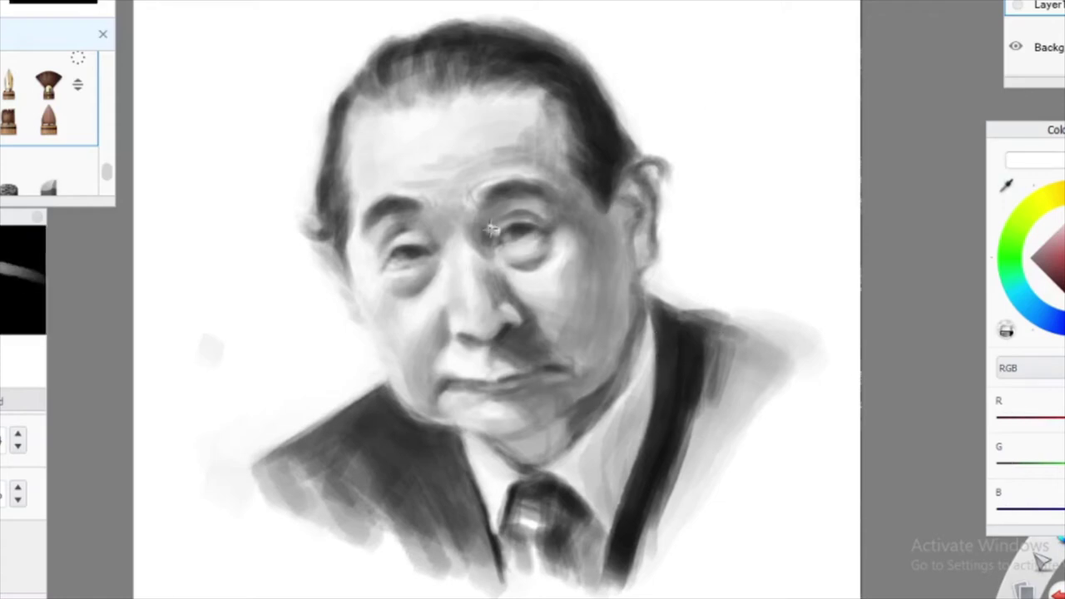
{"action": "scroll", "coordinate": [105, 108], "scroll_direction": "up", "scroll_amount": 2}
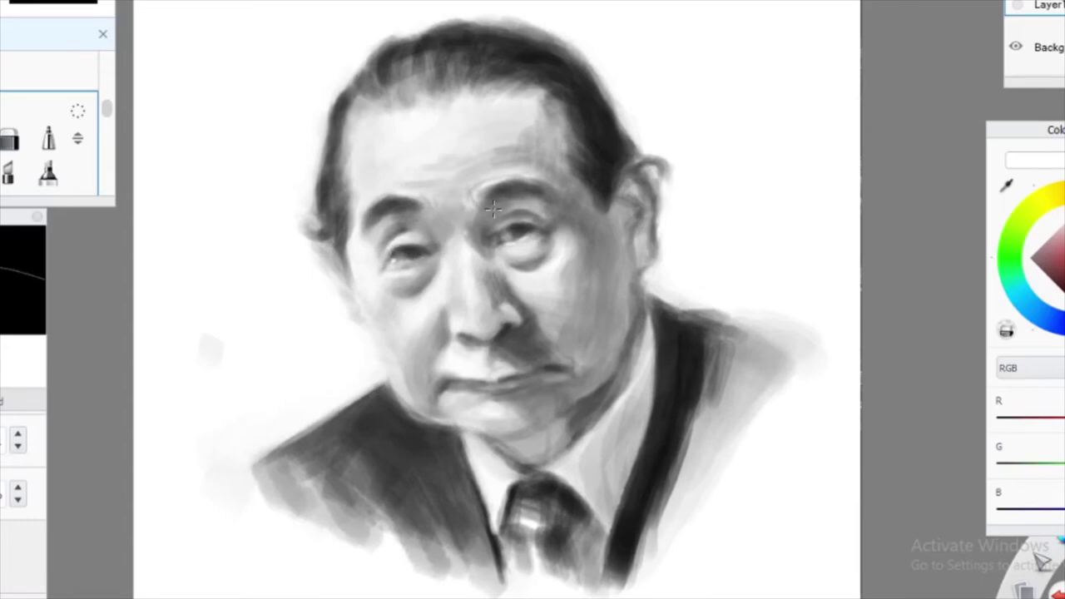
{"action": "scroll", "coordinate": [105, 117], "scroll_direction": "down", "scroll_amount": 2}
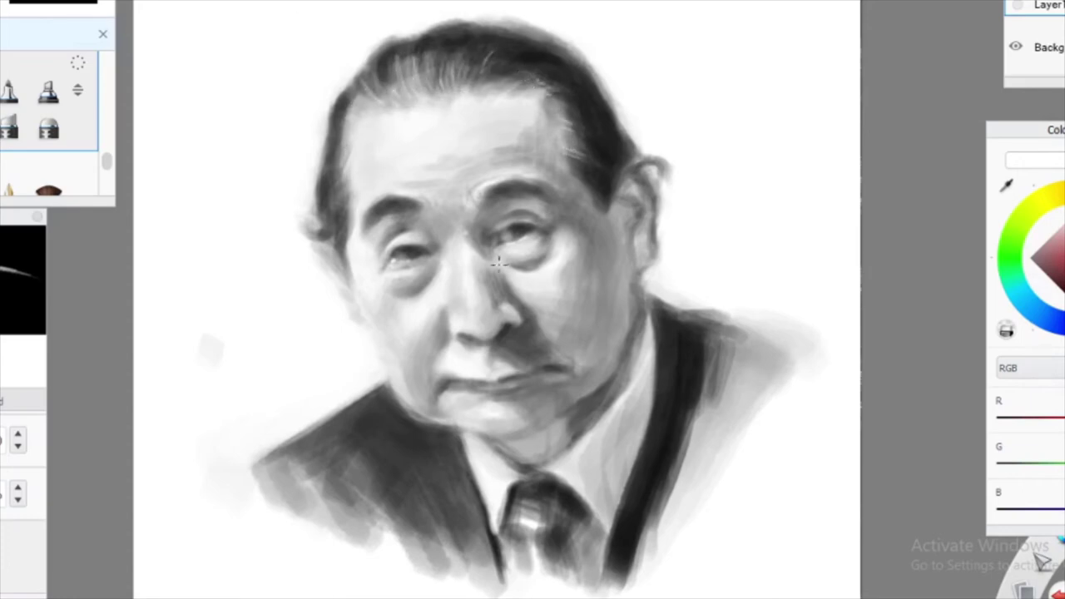
Alternate dark and light tones to sharpen the nose, hair contour, left sideburn, eyebrows and right ear.
{"action": "key", "text": "d"}
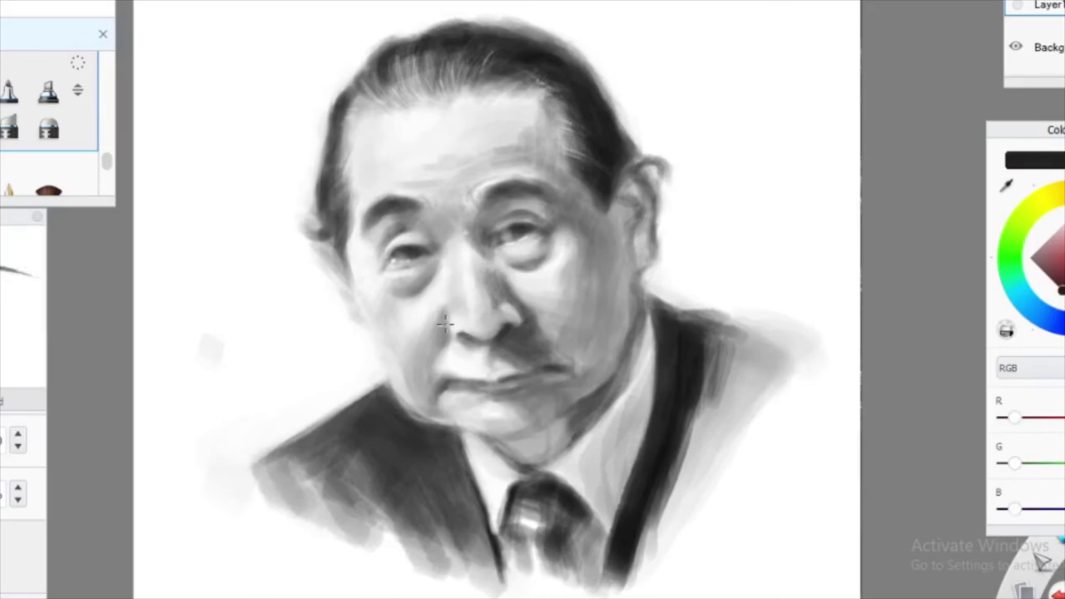
{"action": "key", "text": "x"}
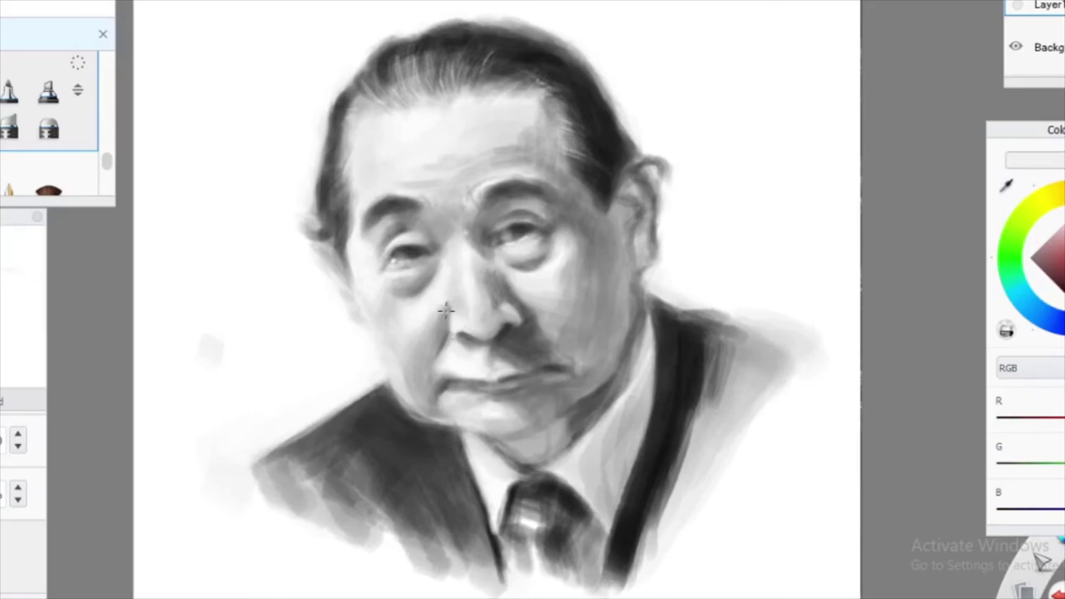
{"action": "key", "text": "x"}
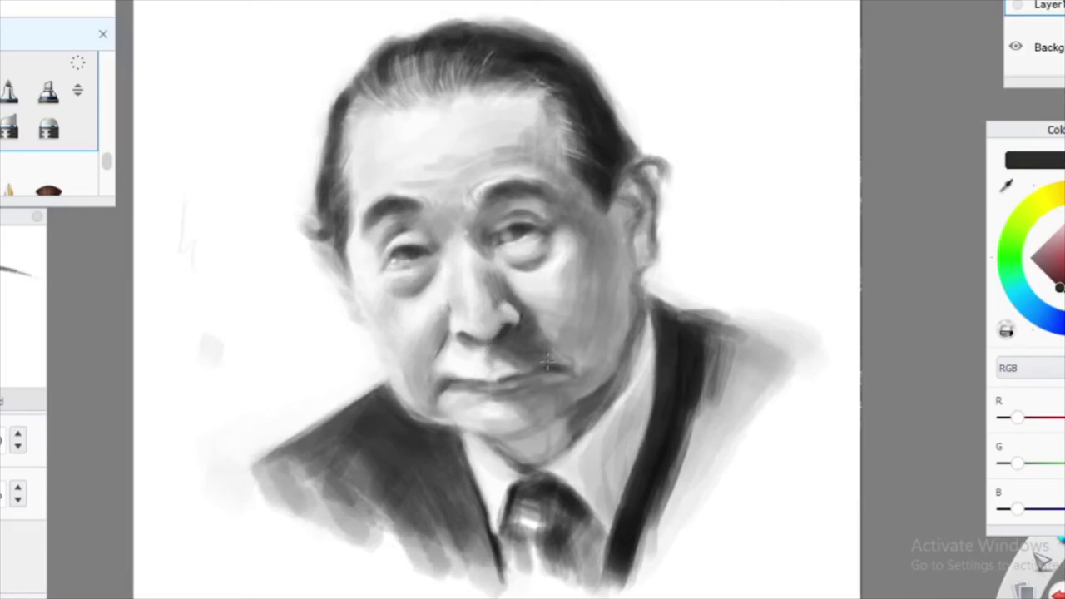
{"action": "left_click_drag", "start_coordinate": [637, 147], "coordinate": [589, 70]}
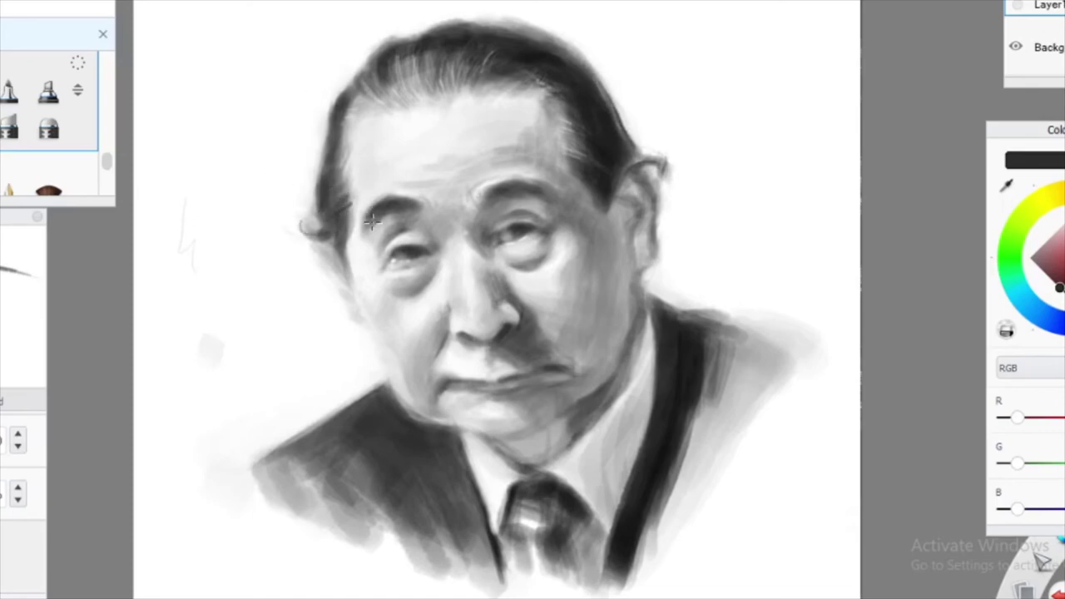
{"action": "key", "text": "x"}
{"action": "key", "text": "x"}
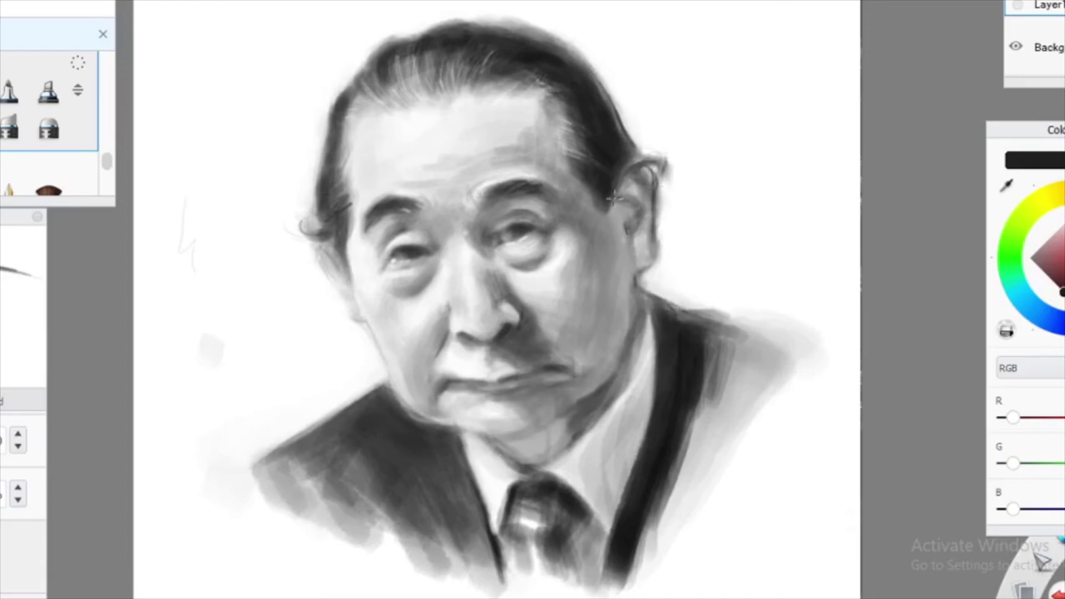
Switch to a broader brush and fill both sides of the jacket with near-black strokes.
{"action": "scroll", "coordinate": [107, 178], "scroll_direction": "up", "scroll_amount": 3}
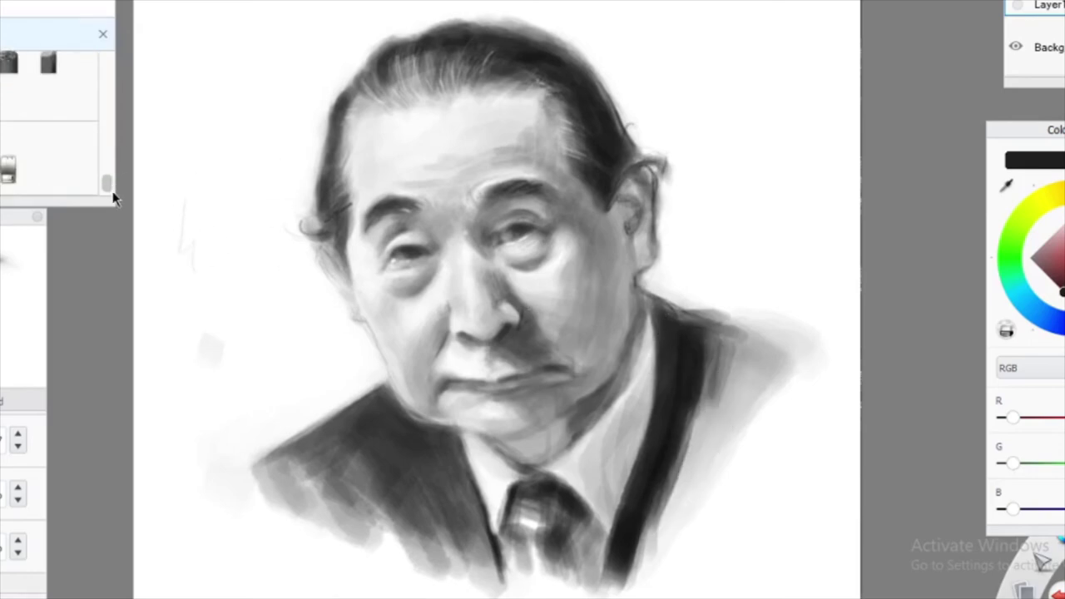
{"action": "scroll", "coordinate": [108, 115], "scroll_direction": "down", "scroll_amount": 3}
{"action": "left_click", "coordinate": [49, 156]}
{"action": "mouse_move", "coordinate": [696, 491]}
{"action": "left_mouse_down"}
{"action": "mouse_move", "coordinate": [707, 391]}
{"action": "mouse_move", "coordinate": [658, 314]}
{"action": "left_mouse_up"}
{"action": "mouse_move", "coordinate": [416, 449]}
{"action": "left_mouse_down"}
{"action": "mouse_move", "coordinate": [448, 481]}
{"action": "mouse_move", "coordinate": [430, 447]}
{"action": "left_mouse_up"}
{"action": "mouse_move", "coordinate": [349, 449]}
{"action": "left_mouse_down"}
{"action": "mouse_move", "coordinate": [431, 447]}
{"action": "mouse_move", "coordinate": [646, 487]}
{"action": "mouse_move", "coordinate": [674, 439]}
{"action": "left_mouse_up"}
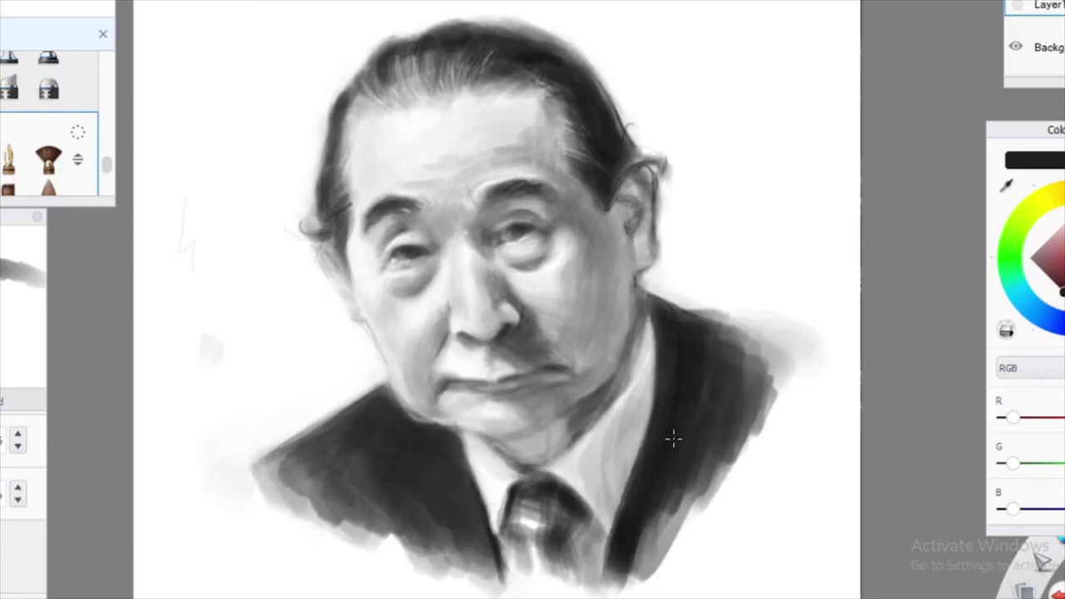
Deepen the shadow under the jaw with sampled greys, and soften the jacket's outer edges with a blending brush.
{"action": "left_click", "coordinate": [612, 385], "text": "alt"}
{"action": "left_click", "coordinate": [642, 316], "text": "alt"}
{"action": "left_click", "coordinate": [610, 384], "text": "alt"}
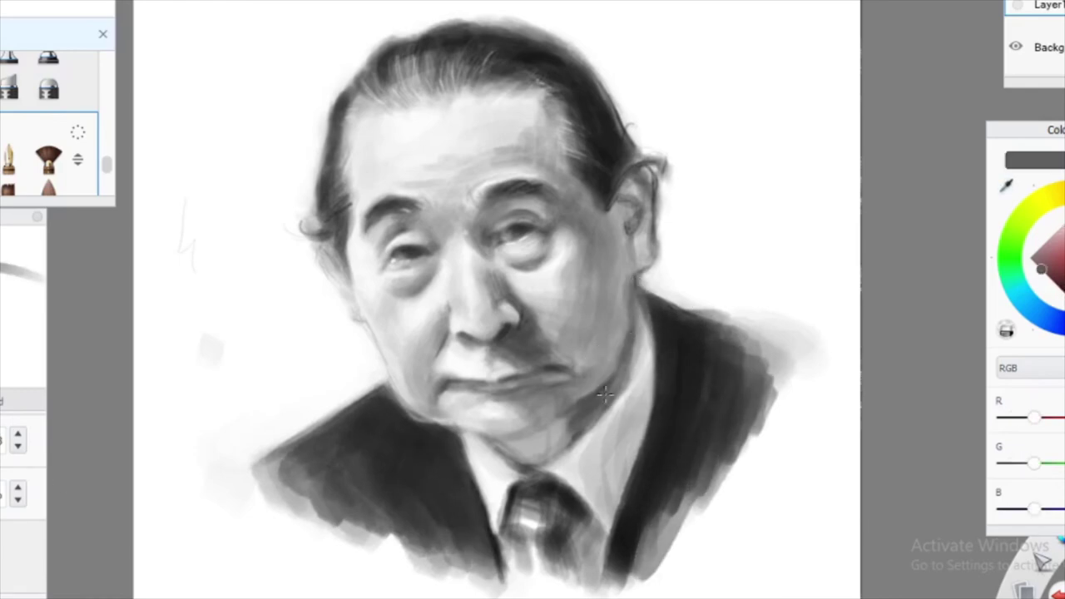
{"action": "left_click_drag", "start_coordinate": [610, 384], "coordinate": [554, 437]}
{"action": "left_click", "coordinate": [592, 420], "text": "alt"}
{"action": "mouse_move", "coordinate": [732, 335]}
{"action": "left_mouse_down"}
{"action": "mouse_move", "coordinate": [745, 399]}
{"action": "mouse_move", "coordinate": [621, 485]}
{"action": "mouse_move", "coordinate": [332, 516]}
{"action": "mouse_move", "coordinate": [458, 532]}
{"action": "mouse_move", "coordinate": [726, 477]}
{"action": "left_mouse_up"}
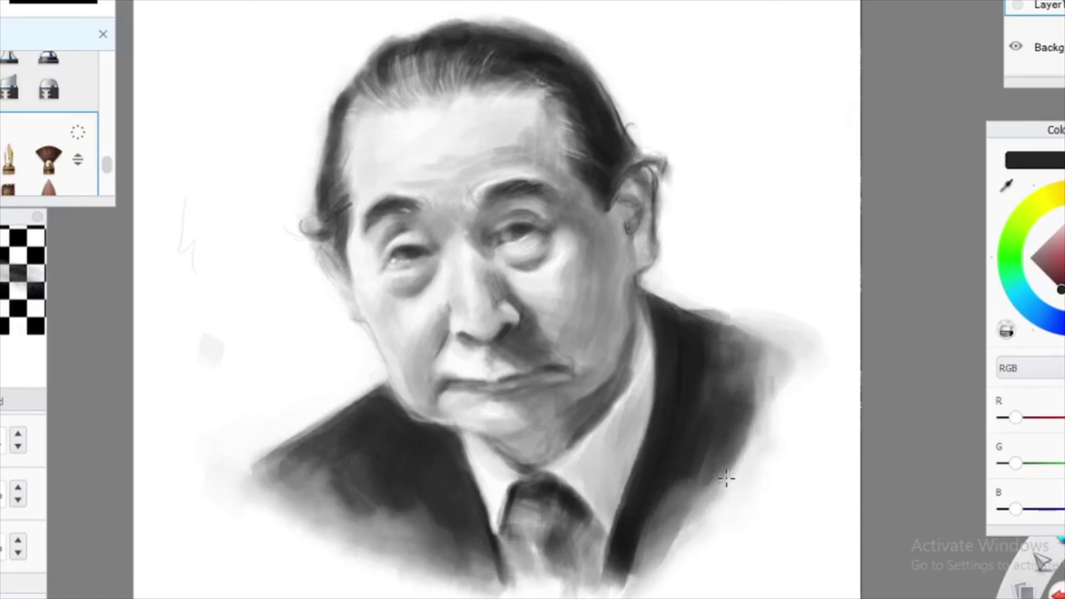
Clear the stray marks on the blank canvas left of the head, and select the Ink Pen brush.
{"action": "left_click", "coordinate": [49, 86]}
{"action": "left_click_drag", "start_coordinate": [212, 349], "coordinate": [193, 206]}
{"action": "left_click", "coordinate": [11, 158]}
{"action": "mouse_move", "coordinate": [254, 399]}
{"action": "left_mouse_down"}
{"action": "mouse_move", "coordinate": [283, 421]}
{"action": "mouse_move", "coordinate": [328, 408]}
{"action": "left_mouse_up"}
{"action": "key", "text": "ctrl+z"}
{"action": "key", "text": "ctrl+z"}
{"action": "key", "text": "ctrl+z"}
{"action": "key", "text": "ctrl+z"}
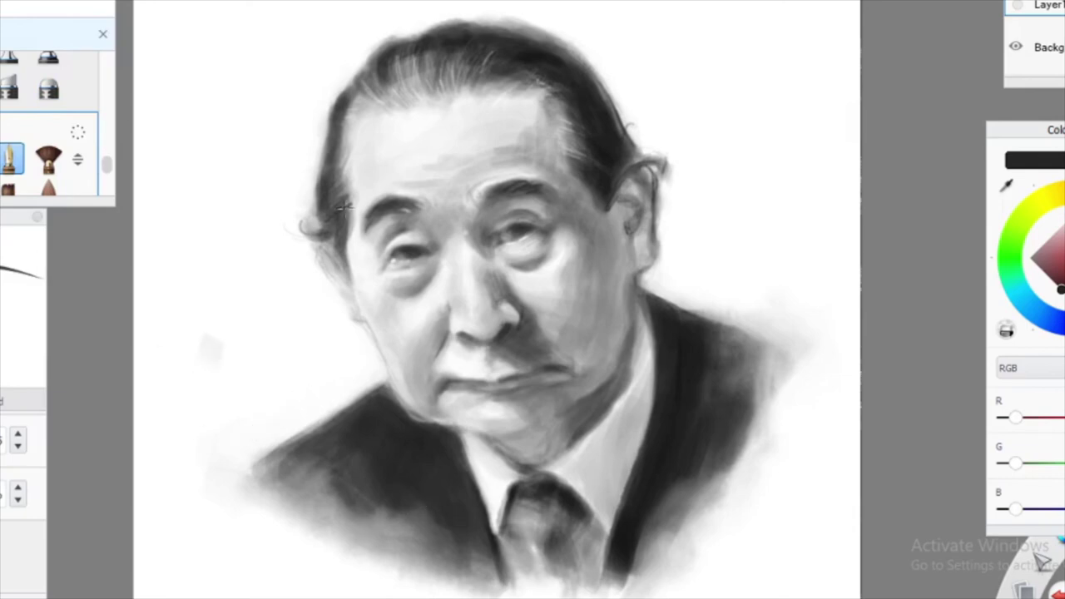
Draw a dark Ink Pen stroke on the blank canvas above the left shoulder, and switch to OBS Studio.
{"action": "left_click_drag", "start_coordinate": [262, 421], "coordinate": [325, 412]}
{"action": "mouse_move", "coordinate": [175, 593]}
{"action": "left_click", "coordinate": [179, 537]}
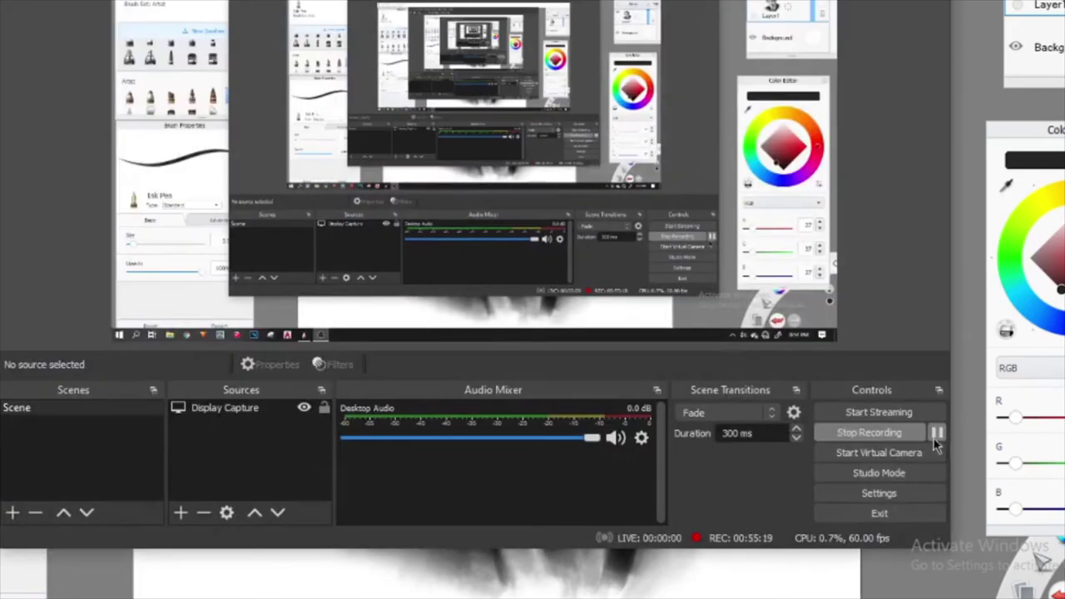